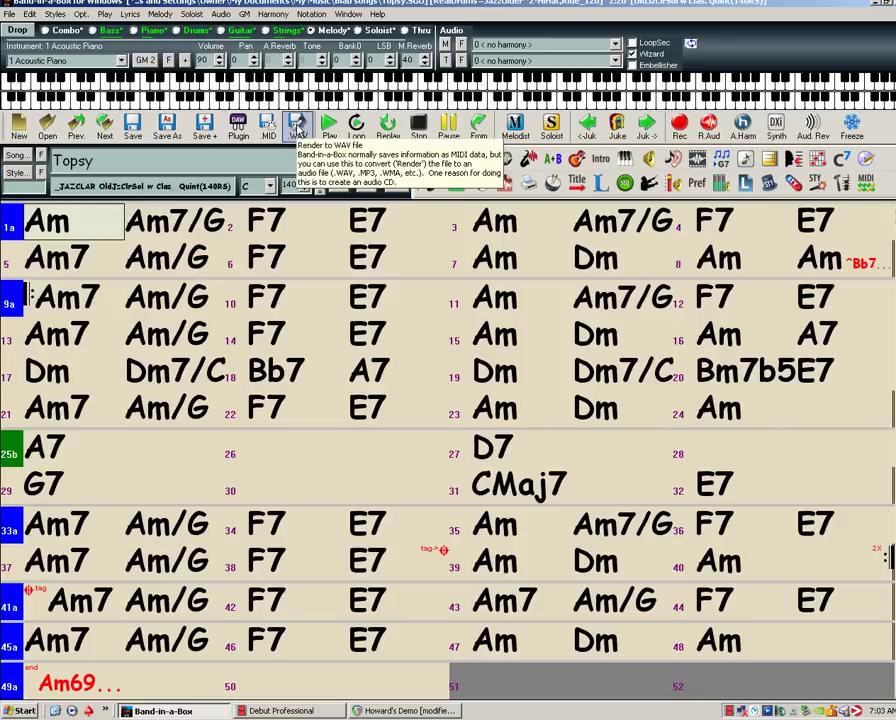
pyautogui.click(297, 130)
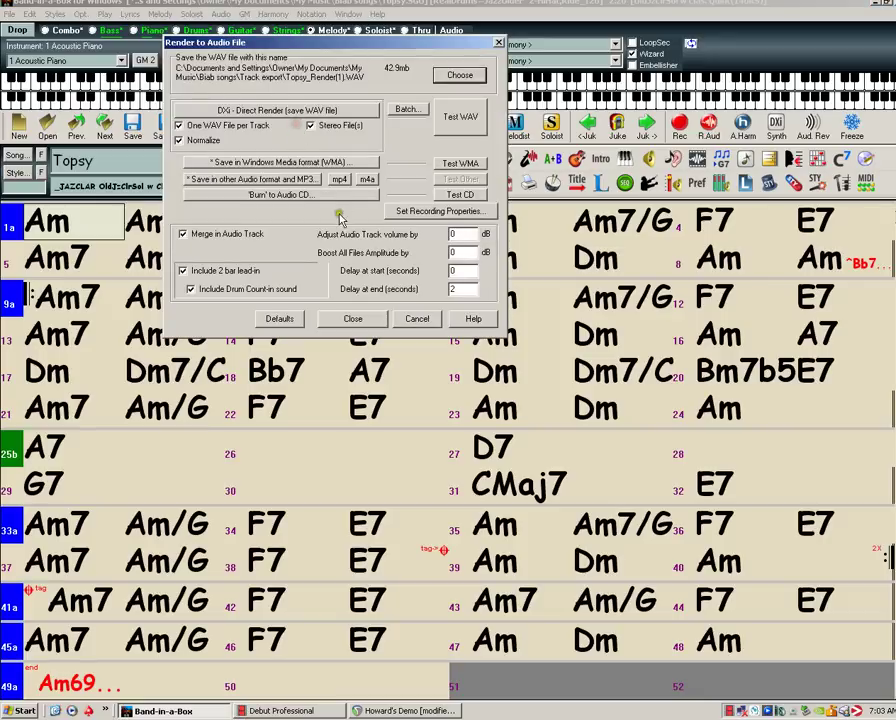
pyautogui.click(179, 125)
pyautogui.click(180, 140)
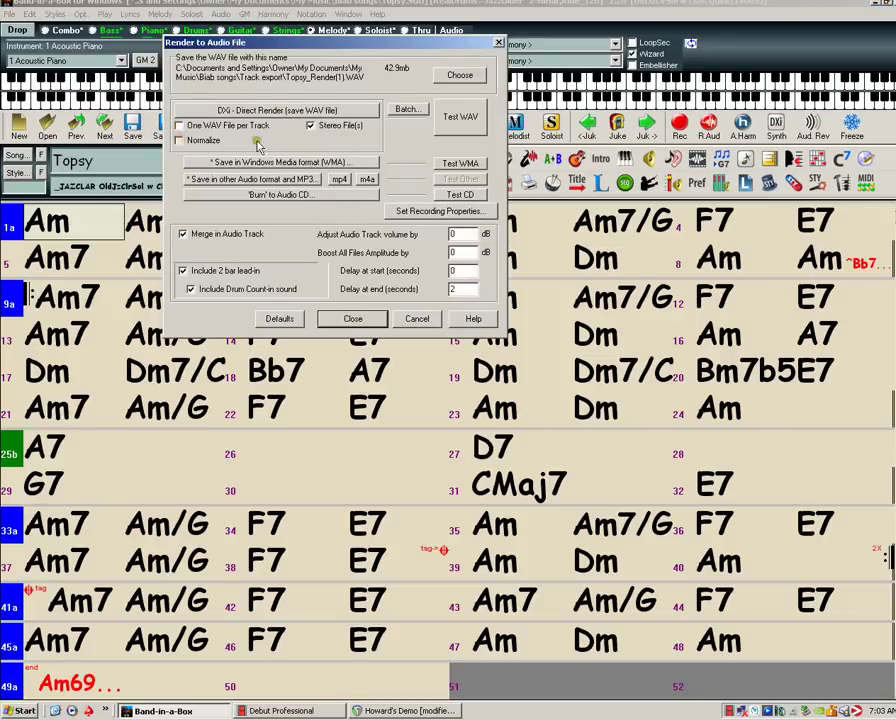
pyautogui.click(179, 125)
pyautogui.click(179, 140)
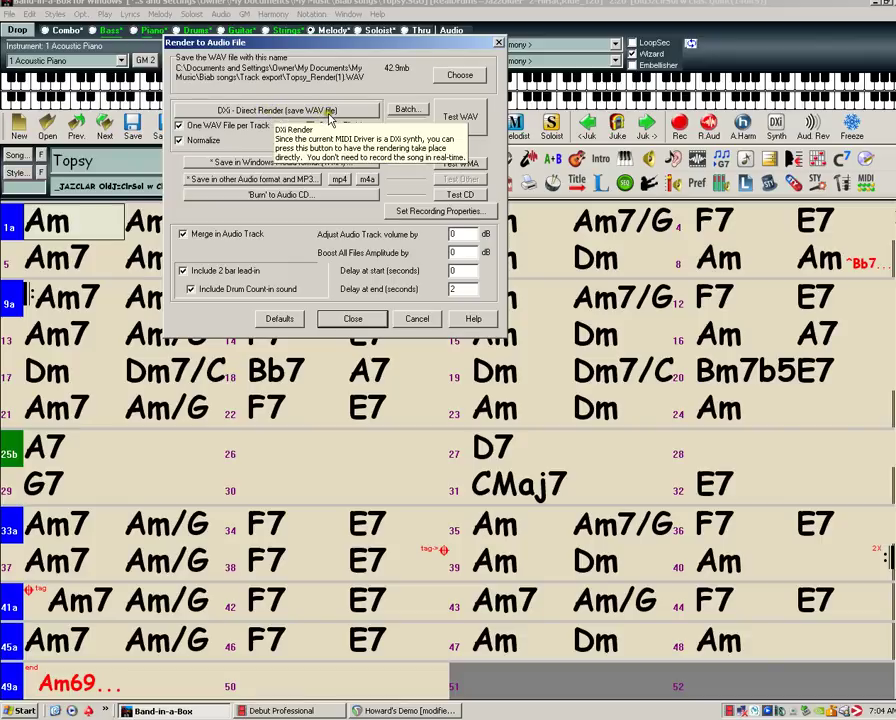
pyautogui.click(417, 320)
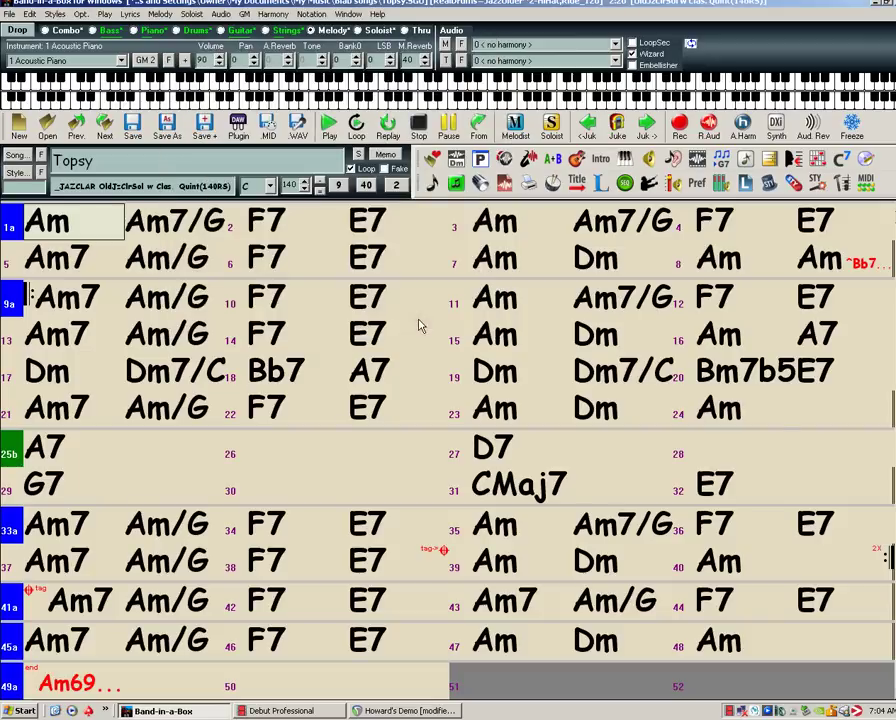
# Switch to REAPER and save the project as an RPP file under its current name, replacing the existing file
pyautogui.click(381, 711)
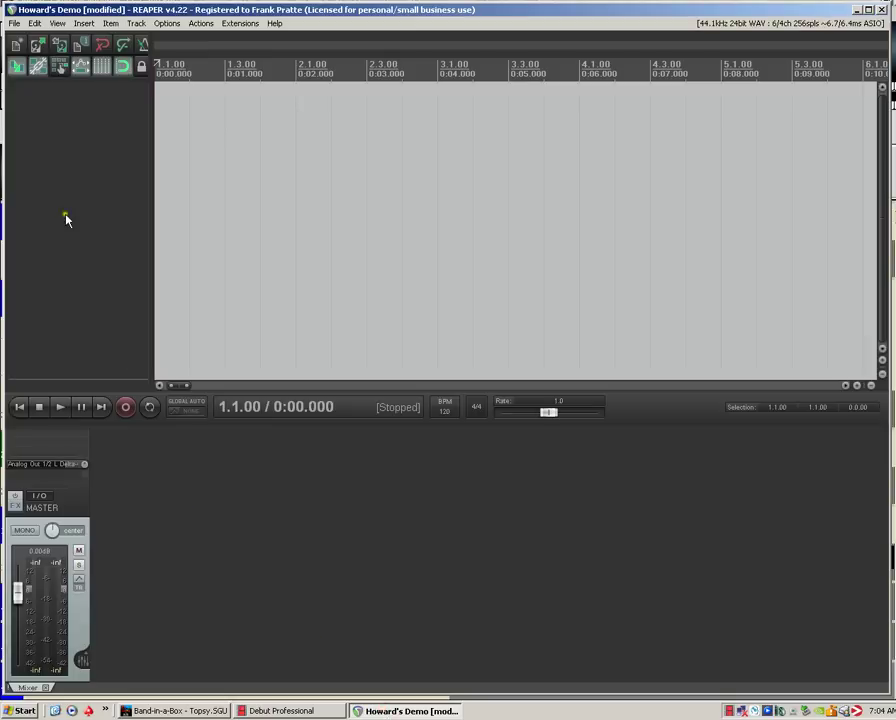
pyautogui.click(15, 24)
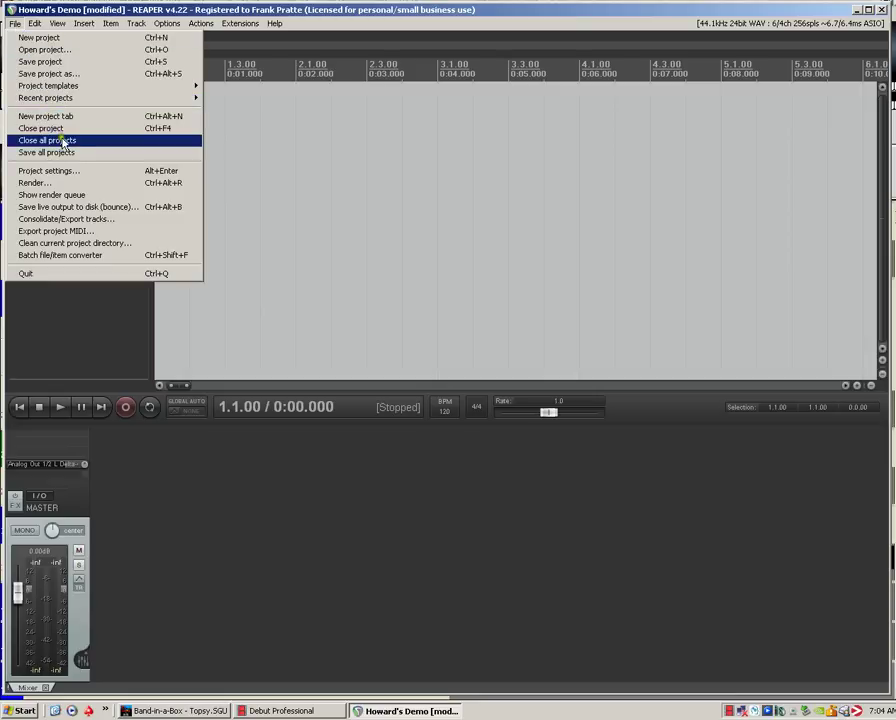
pyautogui.click(50, 74)
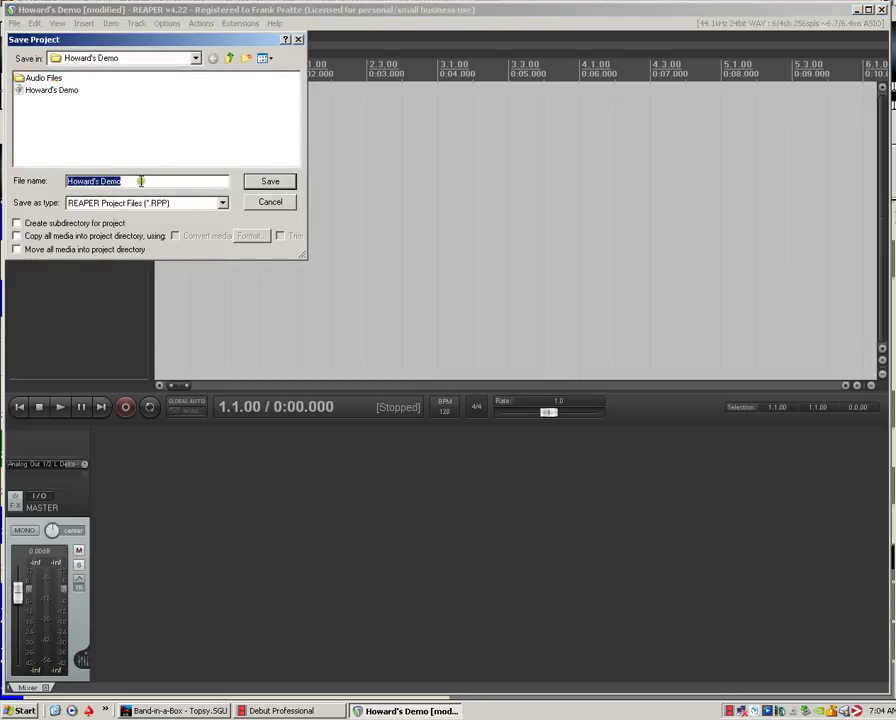
pyautogui.click(272, 182)
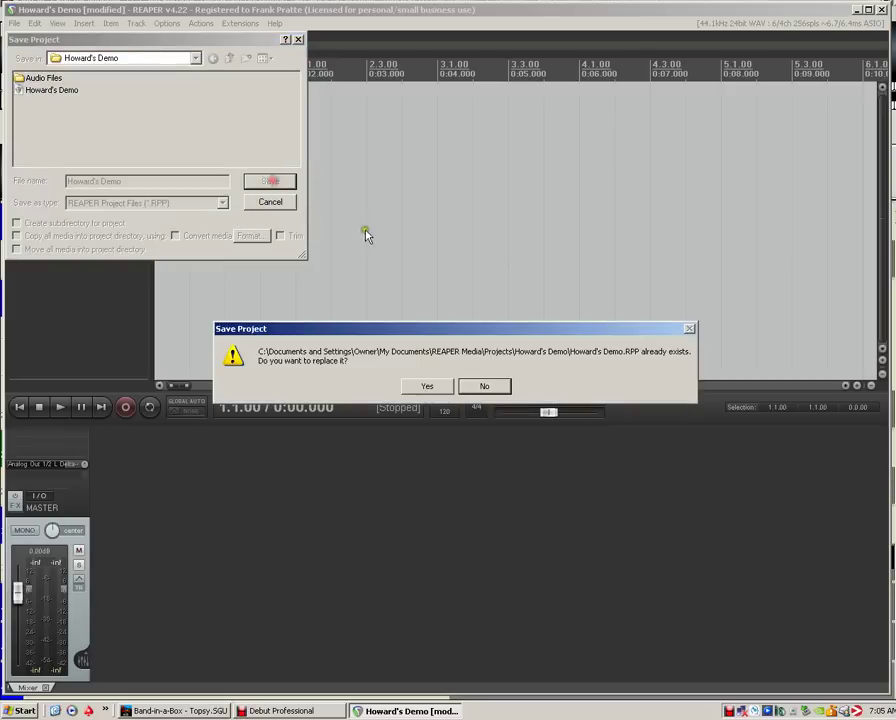
pyautogui.click(442, 388)
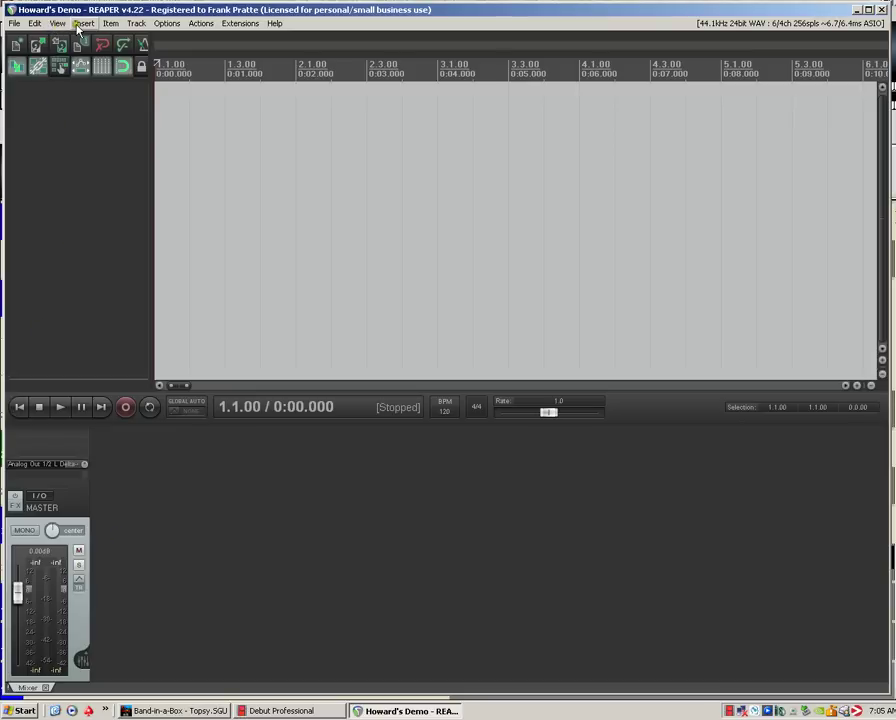
# Open the Media Explorer at My Documents\My Music\Biab songs\Track export and widen the Name column to show full file names
pyautogui.click(60, 26)
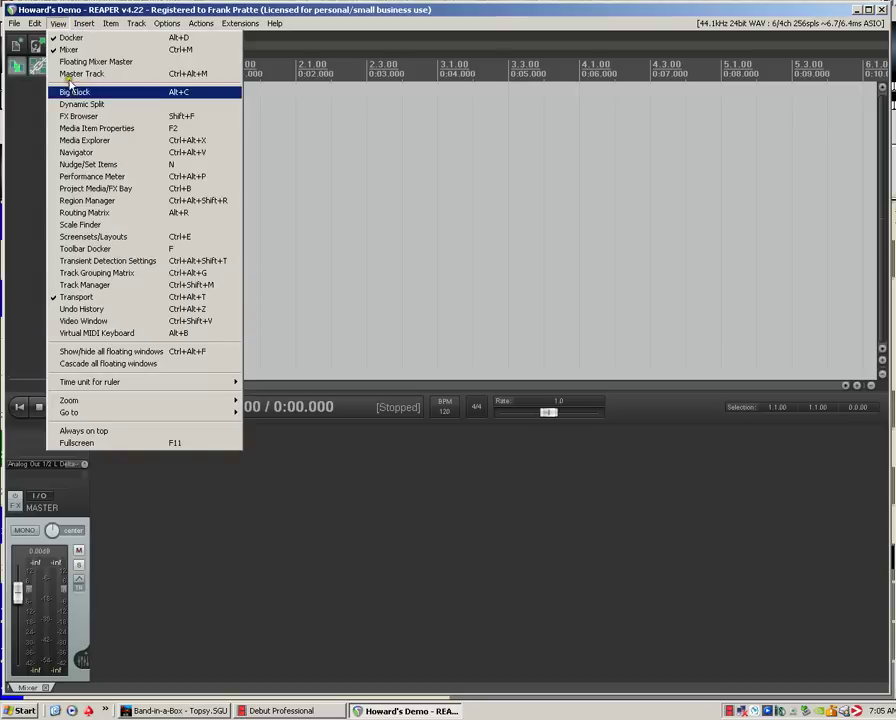
pyautogui.click(92, 141)
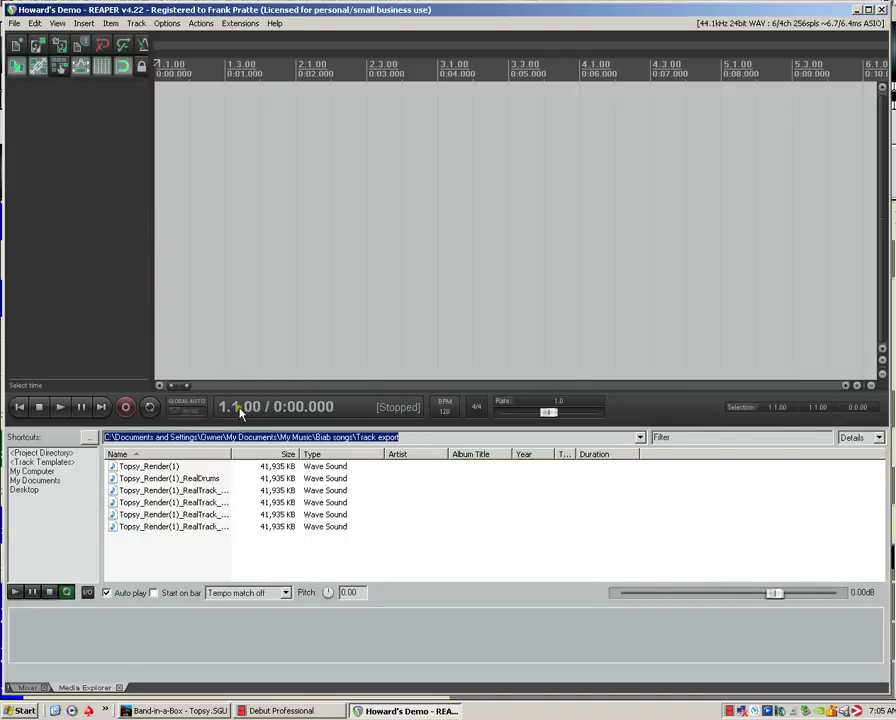
pyautogui.click(43, 482)
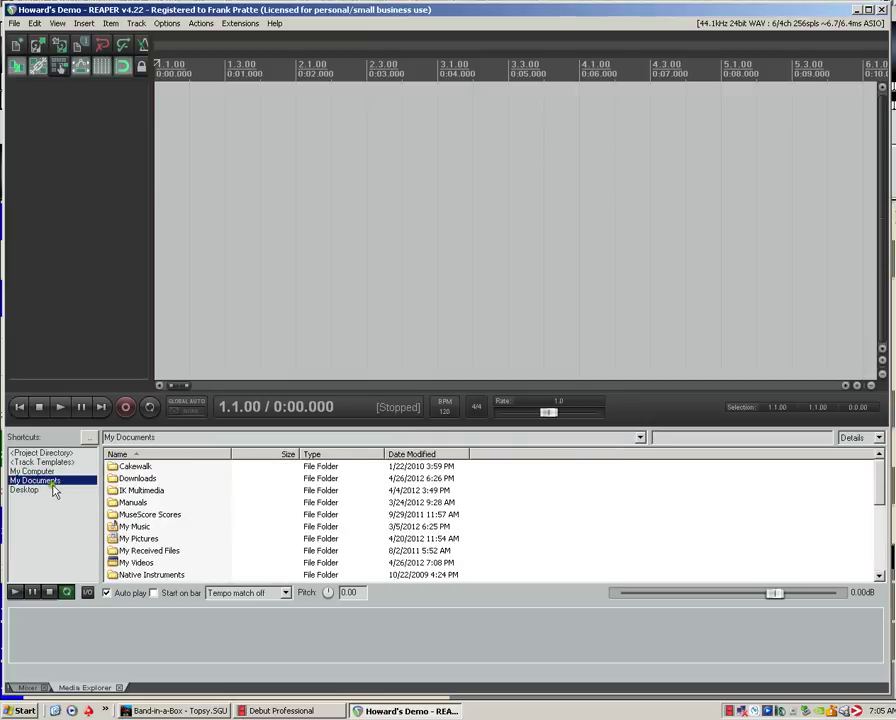
pyautogui.doubleClick(132, 526)
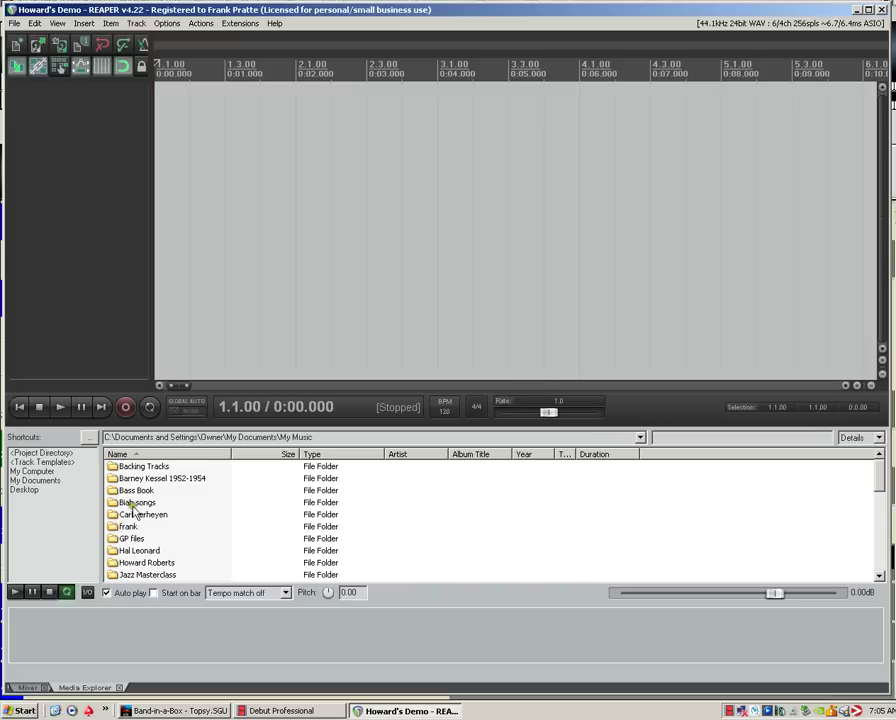
pyautogui.doubleClick(118, 503)
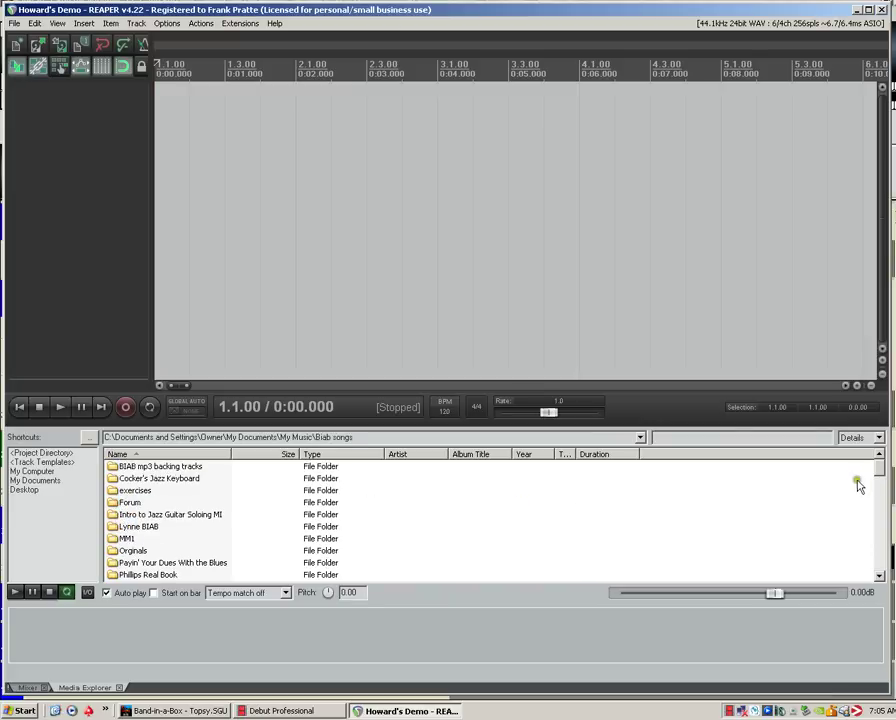
pyautogui.scroll(-4, 877, 468)
pyautogui.scroll(2, 877, 478)
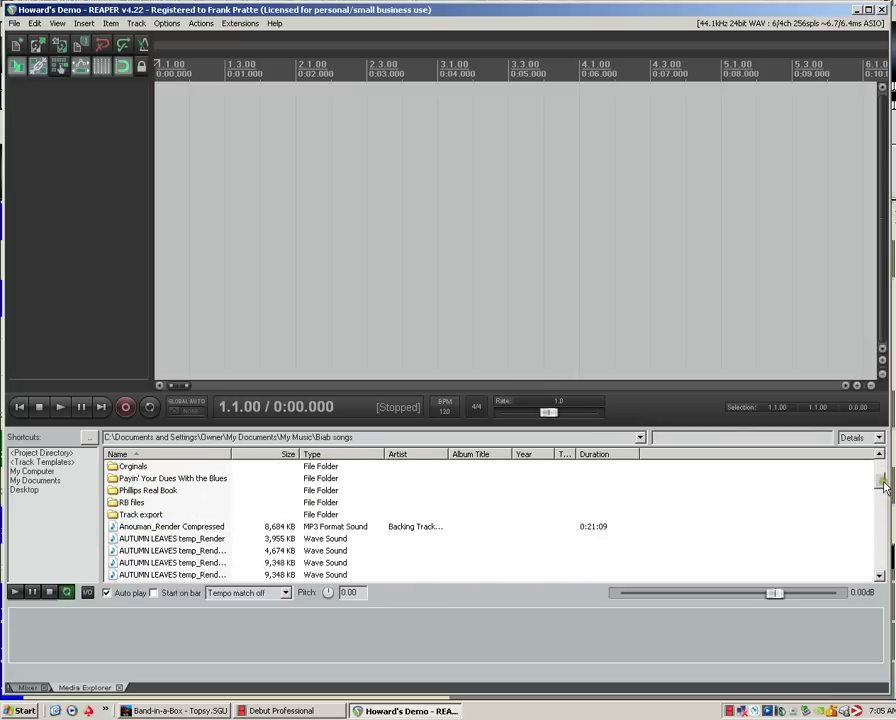
pyautogui.doubleClick(122, 513)
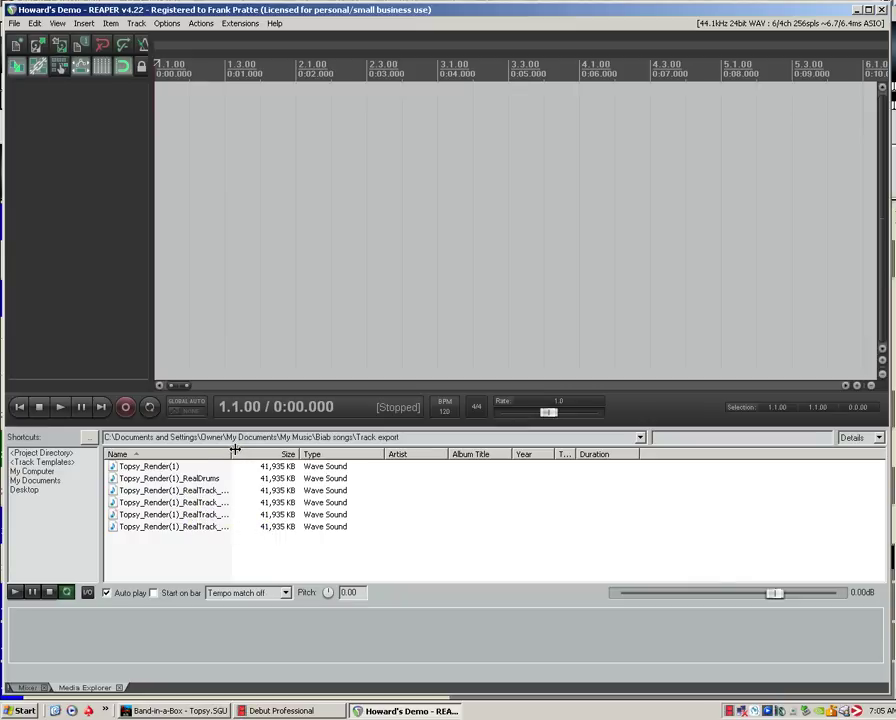
pyautogui.moveTo(232, 451); pyautogui.dragTo(282, 454)
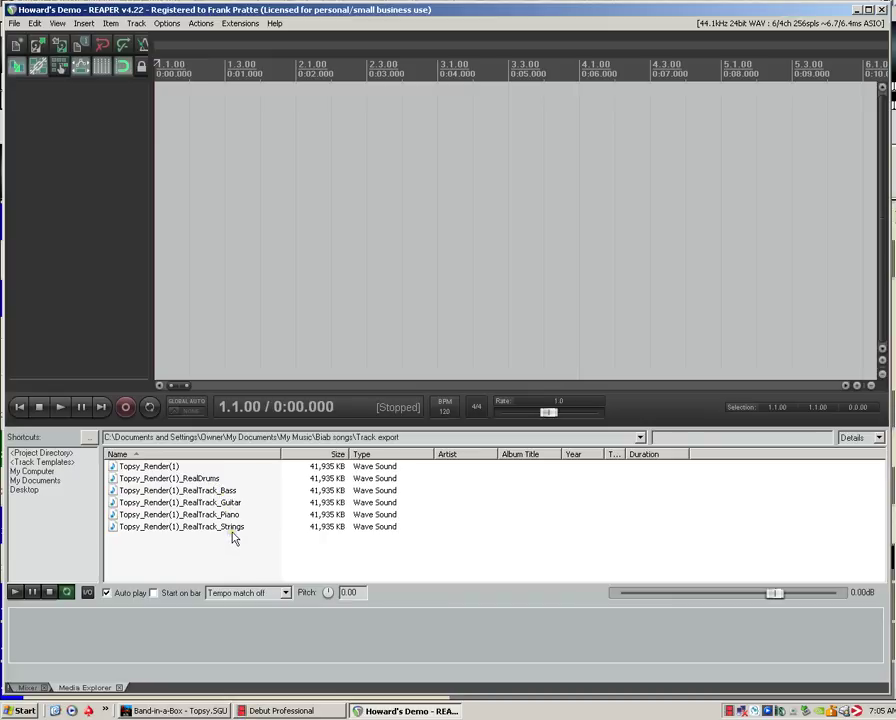
# Preview the Topsy_Render(1)_RealDrums and Topsy_Render(1)_RealTrack_Bass files, stopping playback after each
pyautogui.click(187, 483)
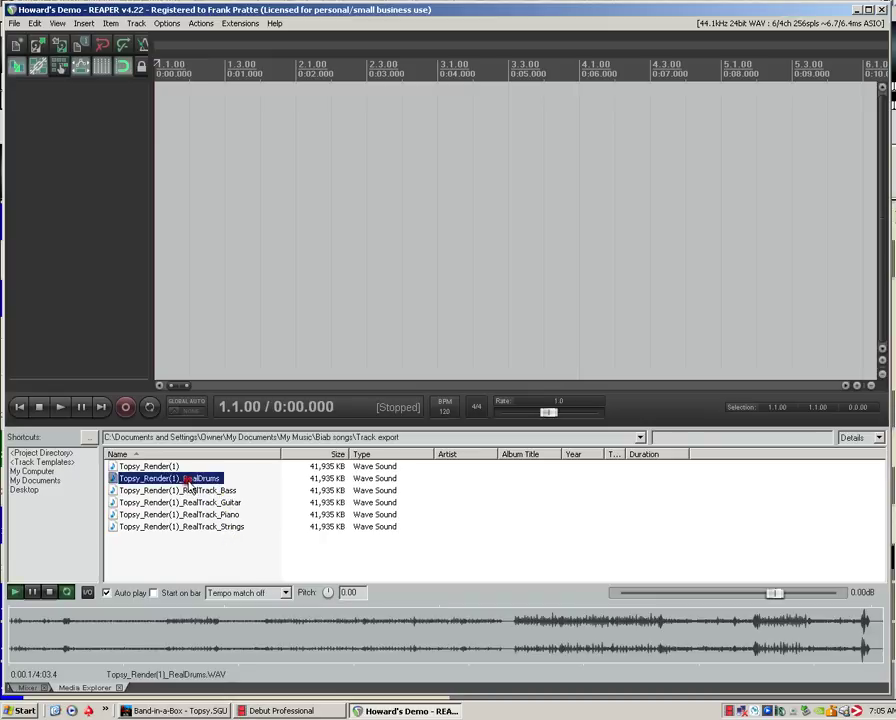
pyautogui.click(51, 595)
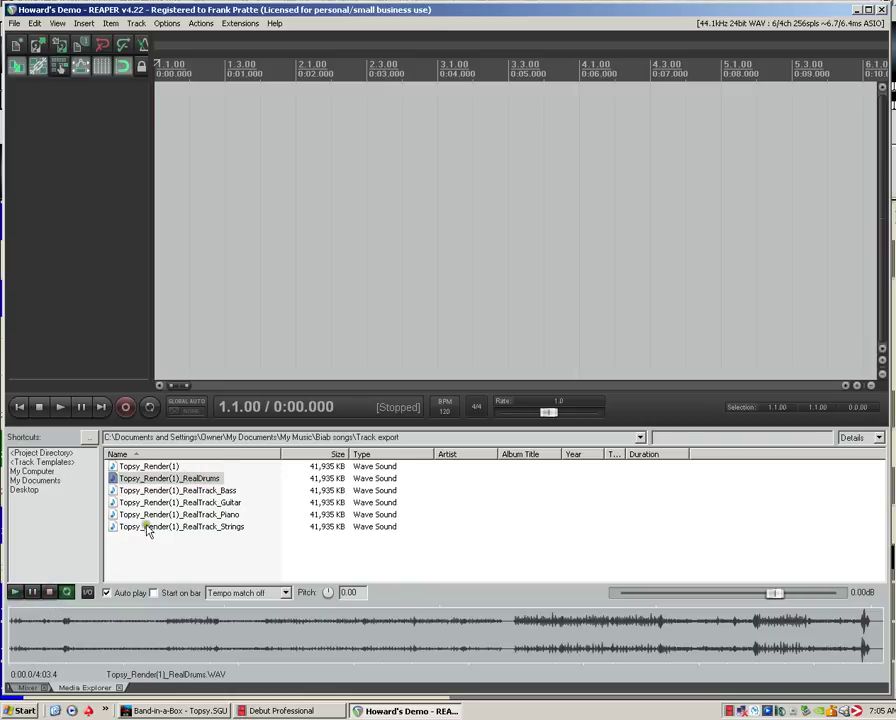
pyautogui.click(167, 491)
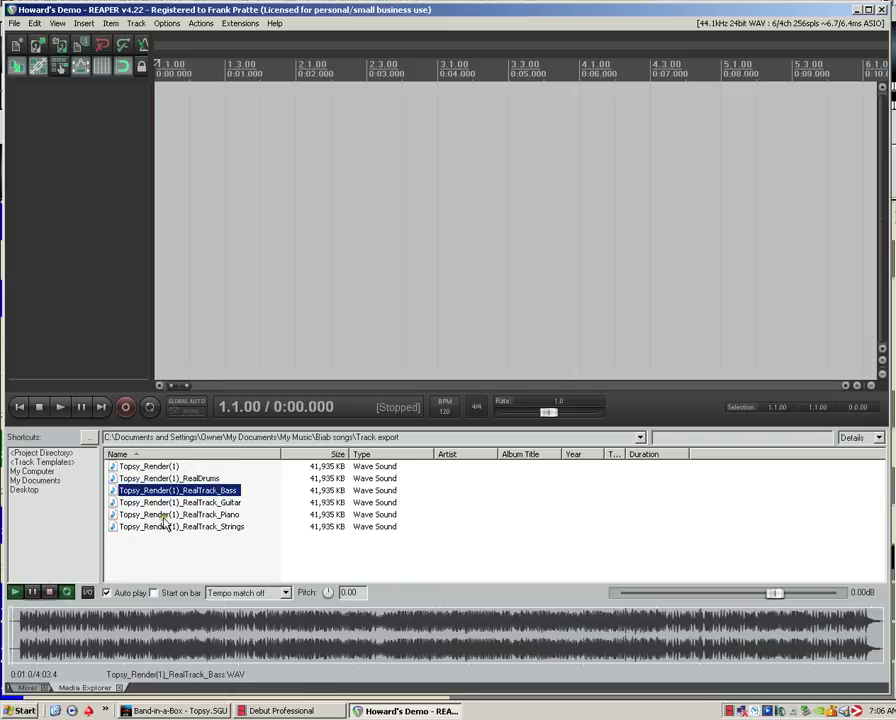
pyautogui.click(51, 592)
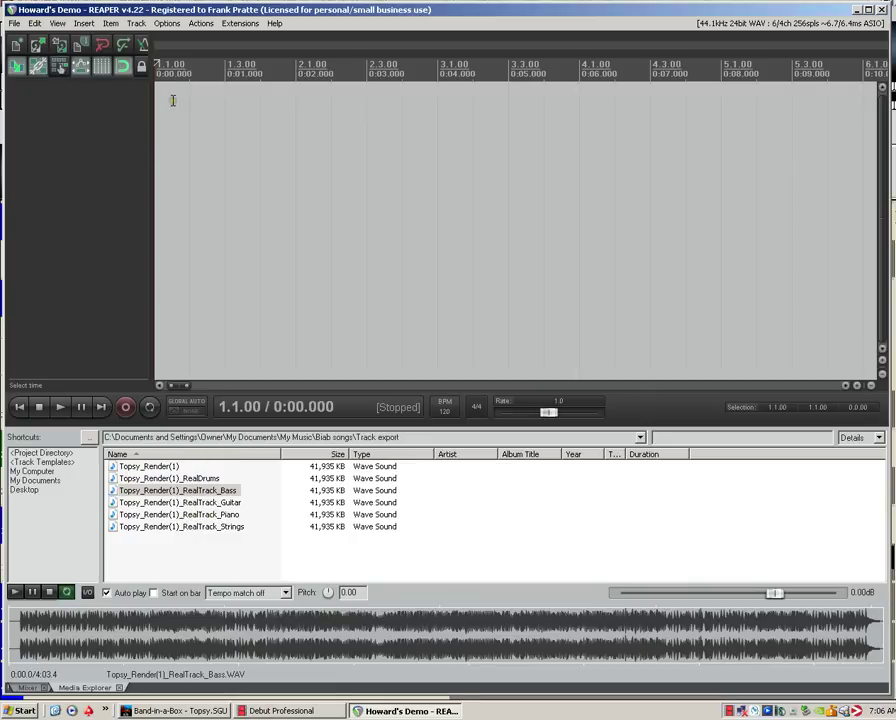
# Add the Topsy RealDrums, RealTrack_Bass and RealTrack_Guitar WAV files on separate tracks, each starting at the beginning of the project
pyautogui.click(197, 479)
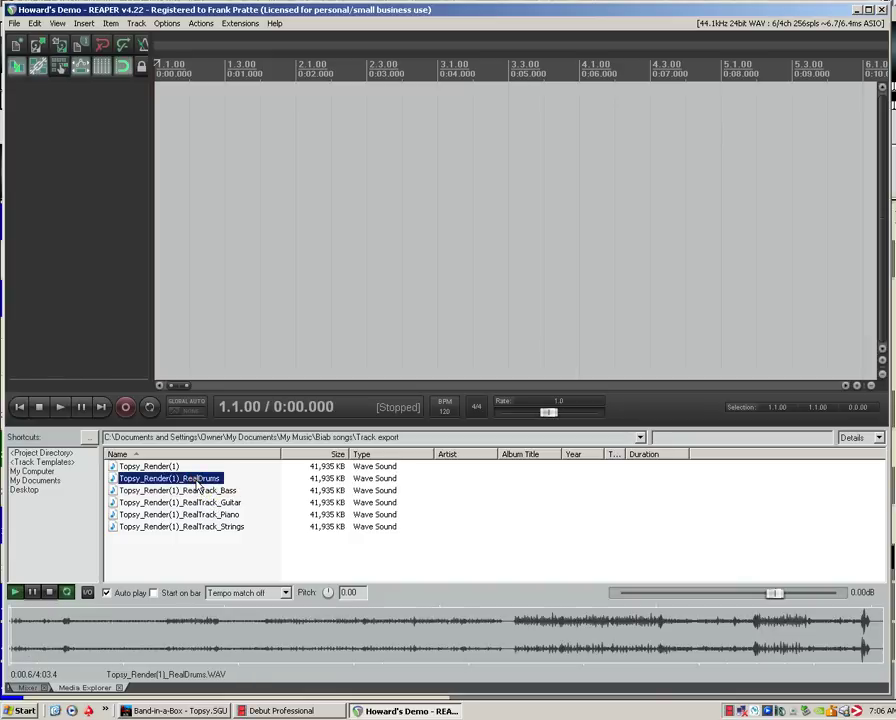
pyautogui.moveTo(197, 481); pyautogui.dragTo(166, 138)
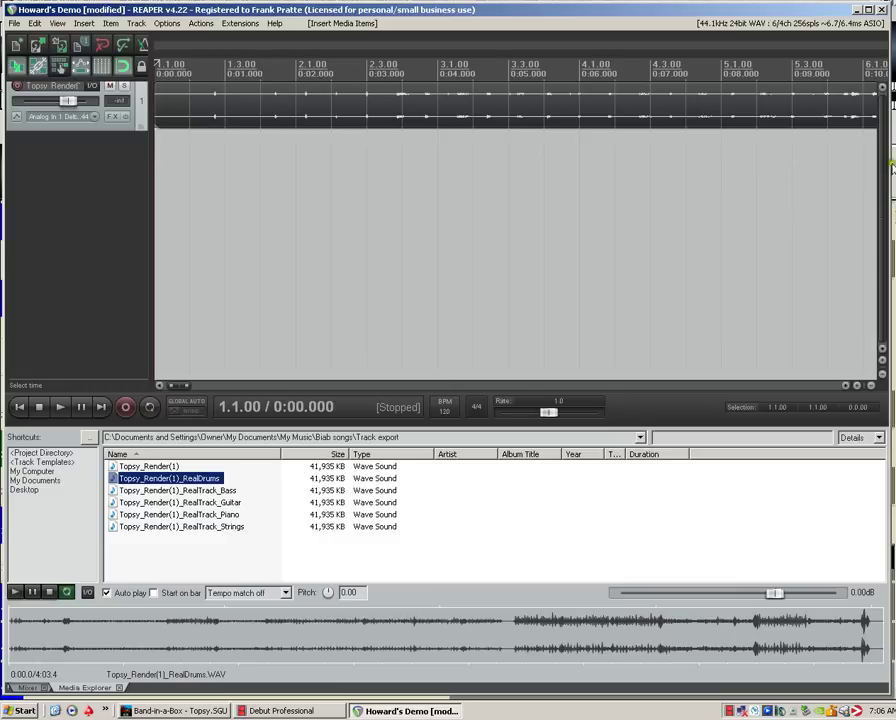
pyautogui.moveTo(884, 167); pyautogui.dragTo(880, 150)
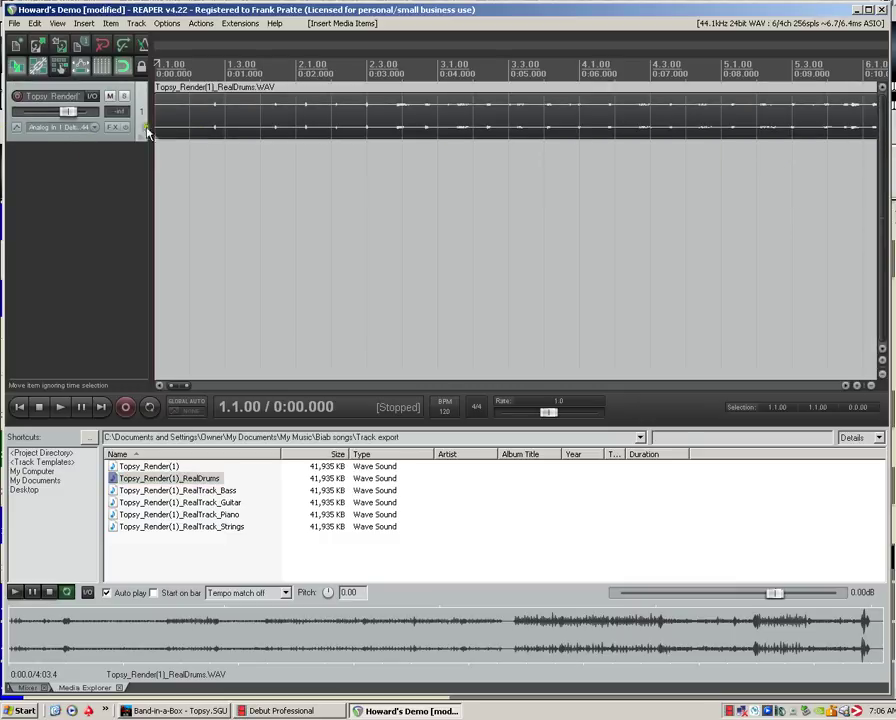
pyautogui.doubleClick(204, 491)
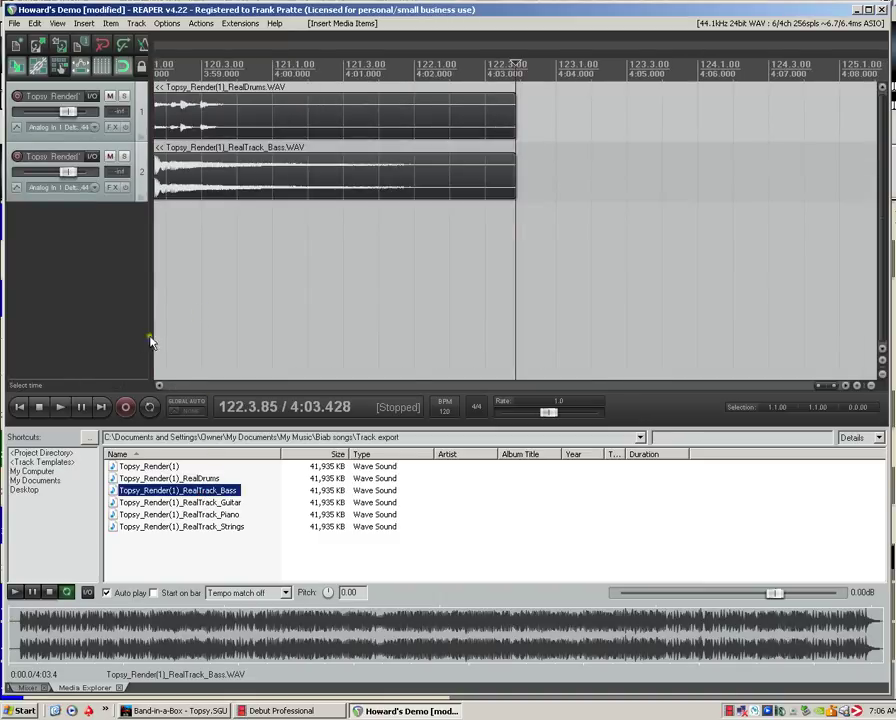
pyautogui.click(18, 406)
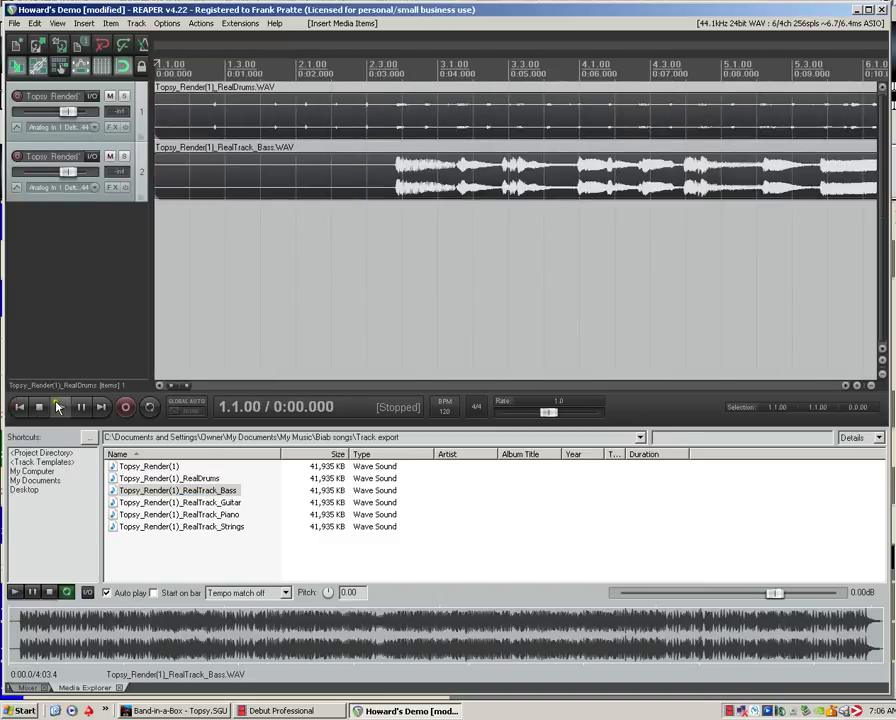
pyautogui.doubleClick(197, 503)
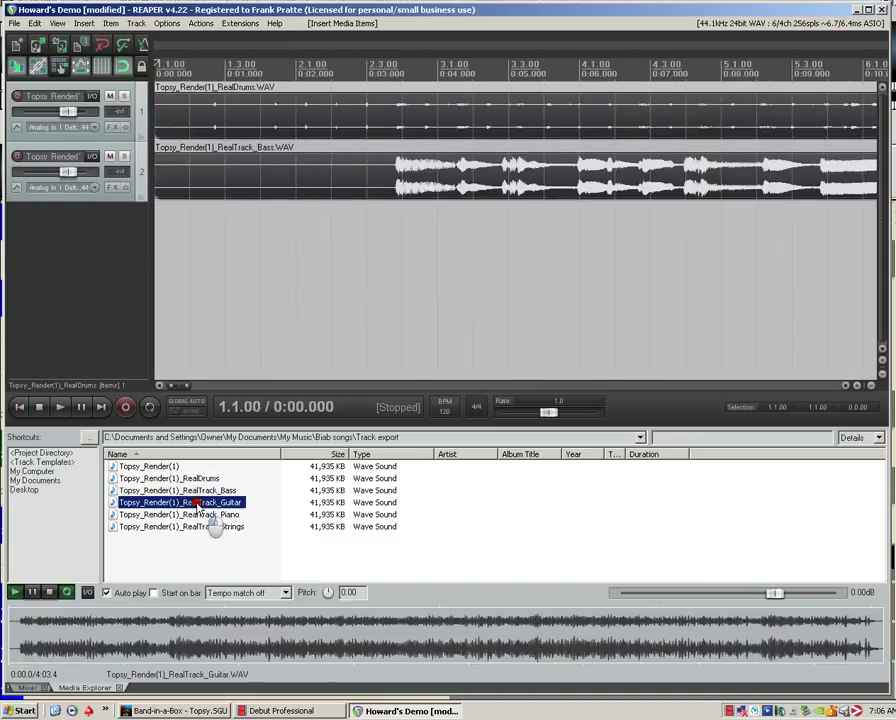
# Try to add the RealTrack_Piano file on a fourth track at the current cursor position, and undo that insertion
pyautogui.click(197, 514)
pyautogui.doubleClick(197, 515)
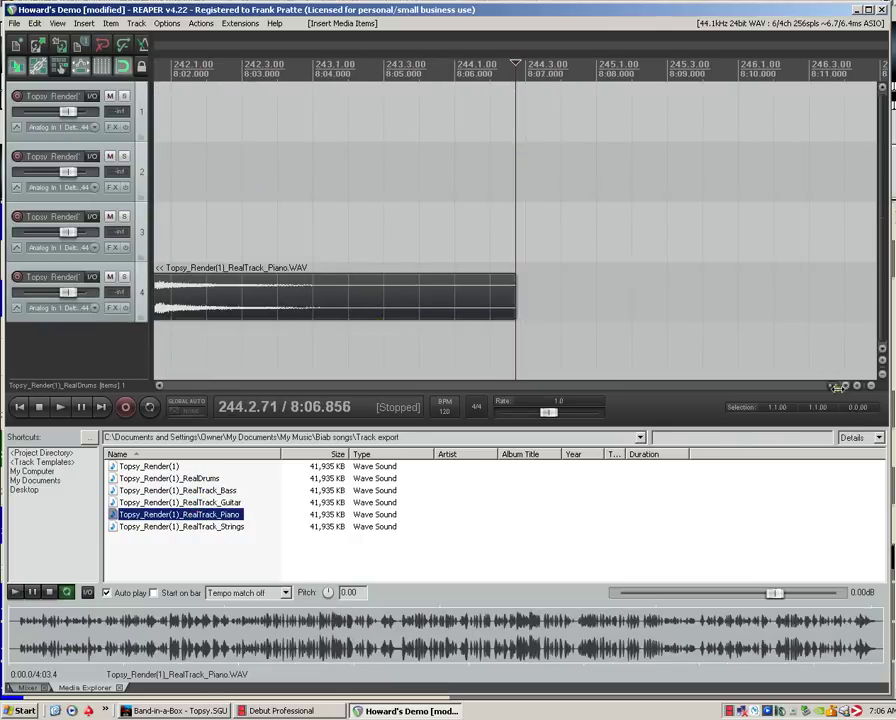
pyautogui.moveTo(832, 393); pyautogui.dragTo(503, 423)
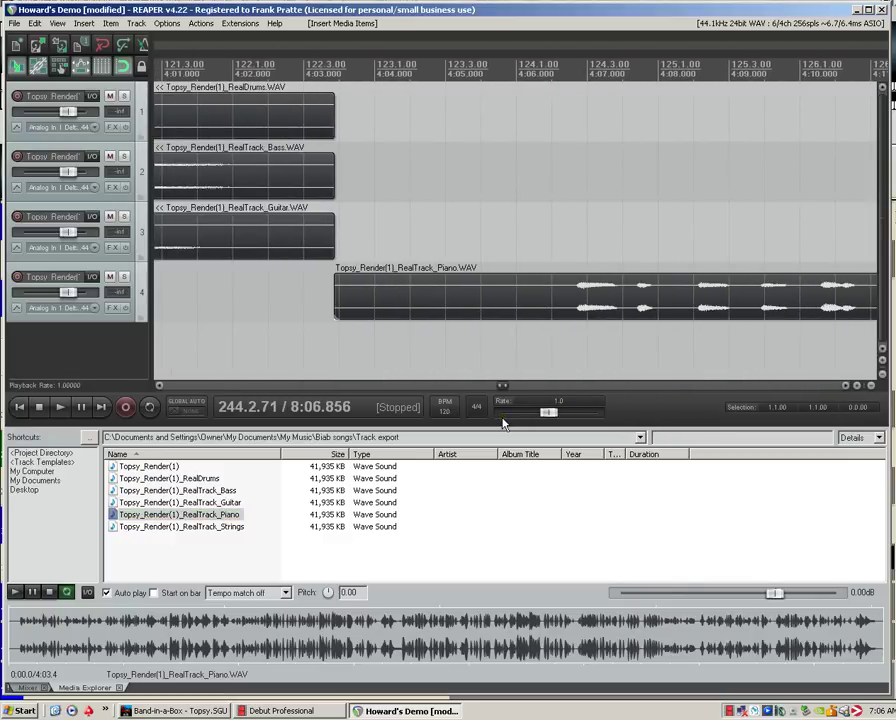
pyautogui.hotkey('ctrl', 'z')
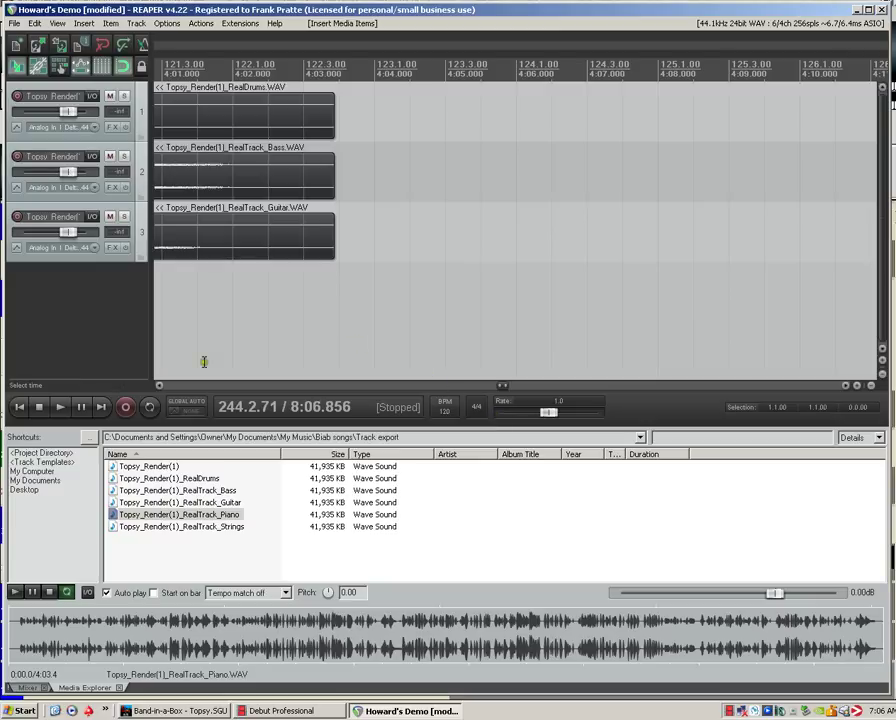
# Add the RealTrack_Piano file on a fourth track at the project start and return the edit cursor to the beginning
pyautogui.click(18, 407)
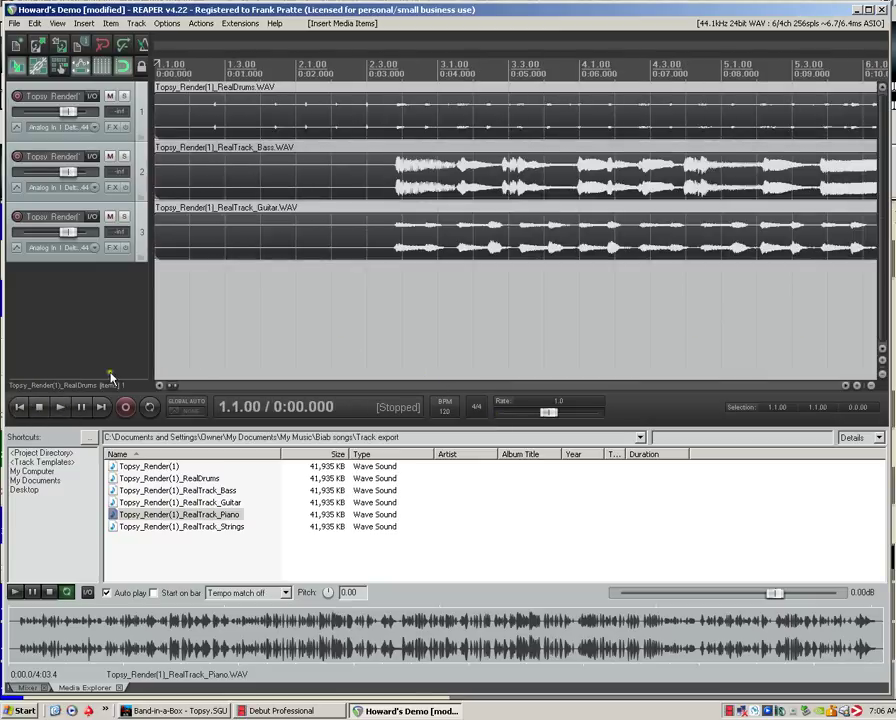
pyautogui.doubleClick(206, 514)
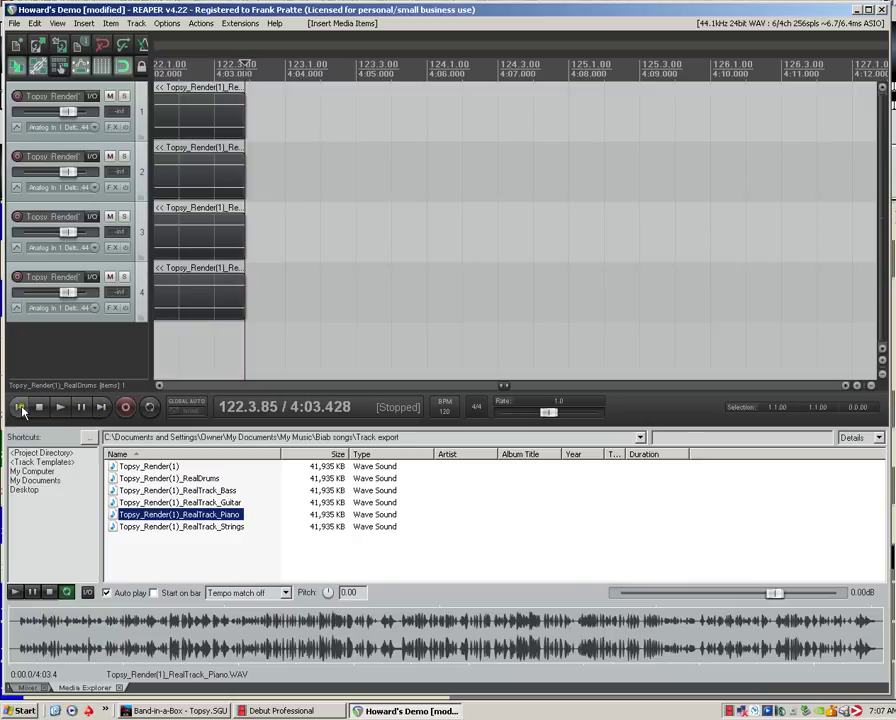
pyautogui.click(19, 406)
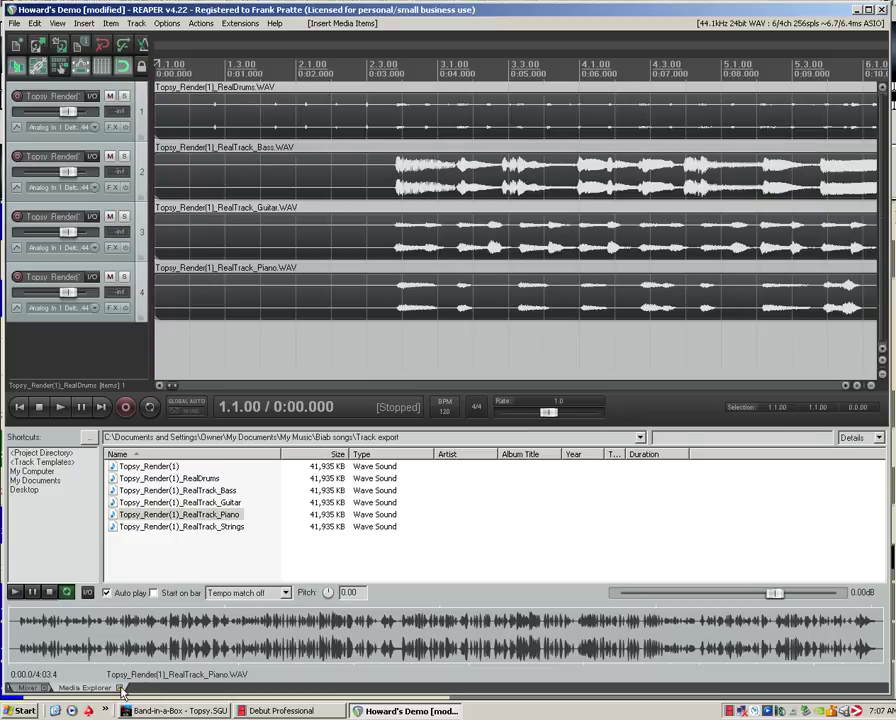
# View the four tracks' channels in the mixer and return to the Media Explorer
pyautogui.click(121, 688)
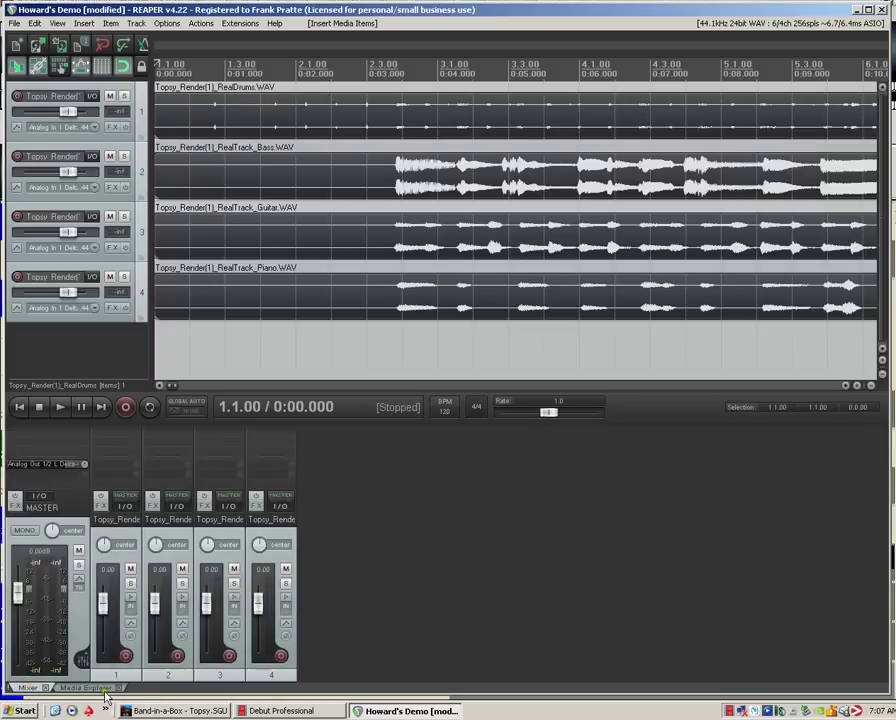
pyautogui.click(95, 688)
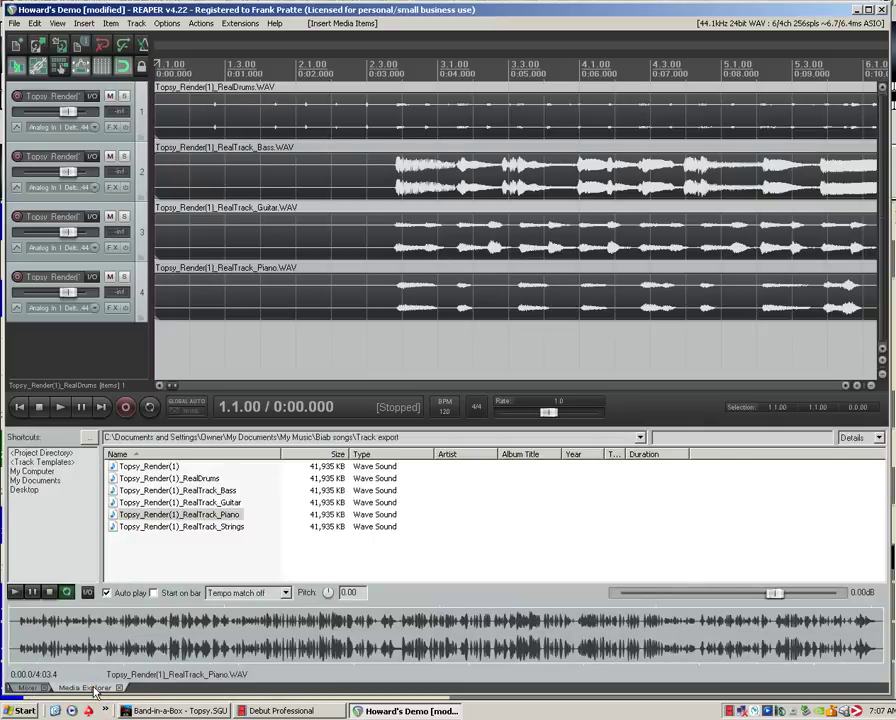
# Show the mixer in the docker and close the Media Explorer
pyautogui.click(27, 688)
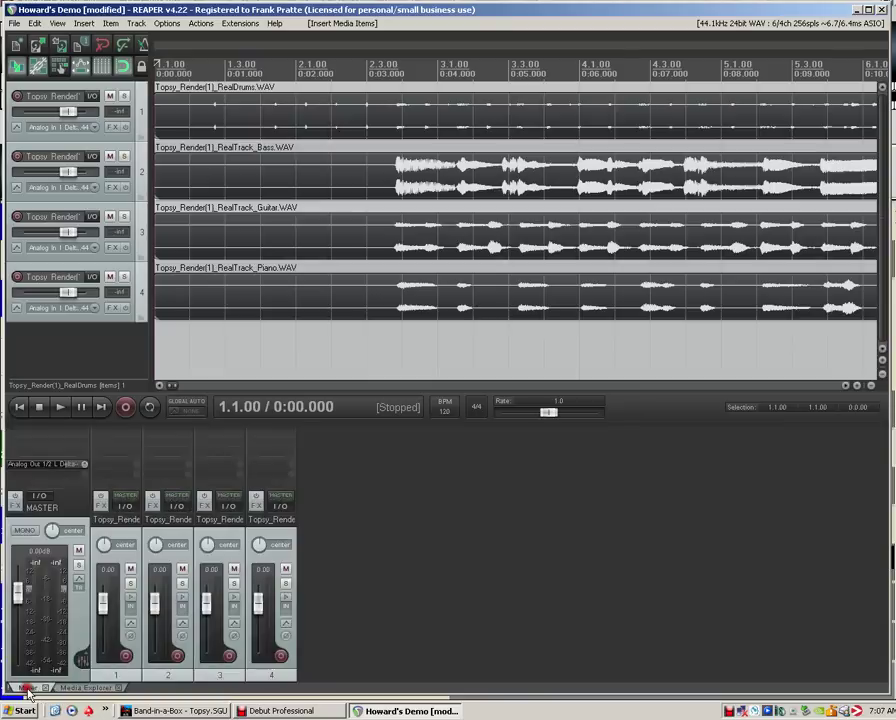
pyautogui.click(123, 688)
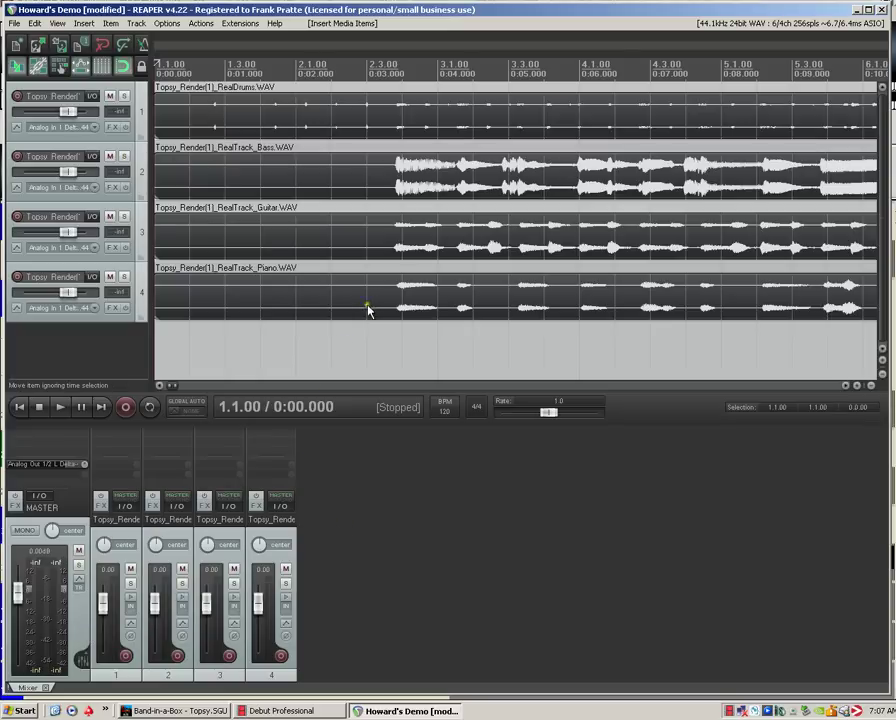
# Play the four tracks briefly from 0:03.000, stop playback and return the edit cursor to the project start
pyautogui.click(366, 146)
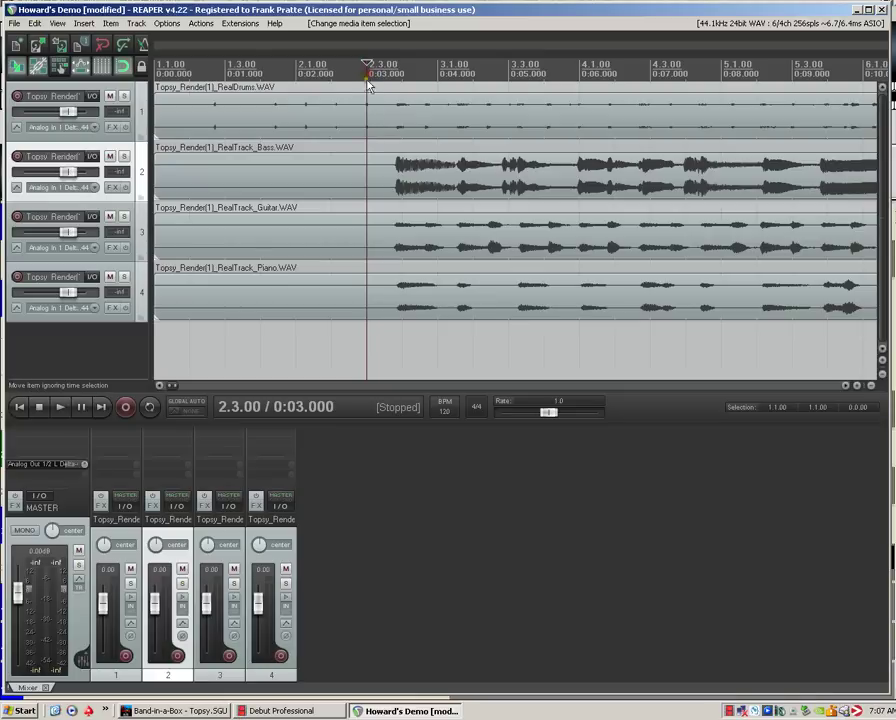
pyautogui.click(59, 407)
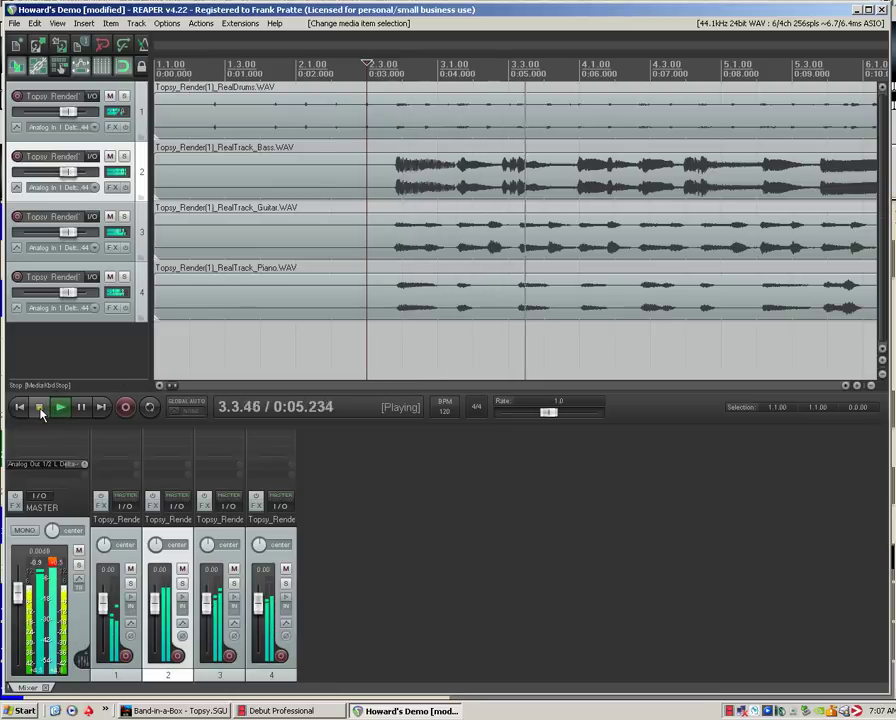
pyautogui.click(40, 410)
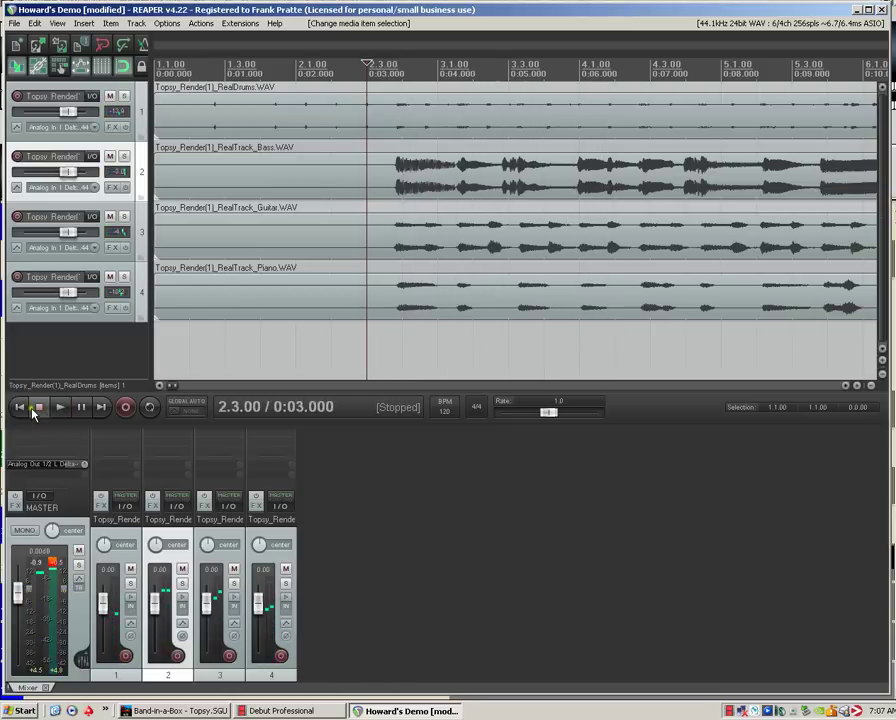
pyautogui.click(19, 407)
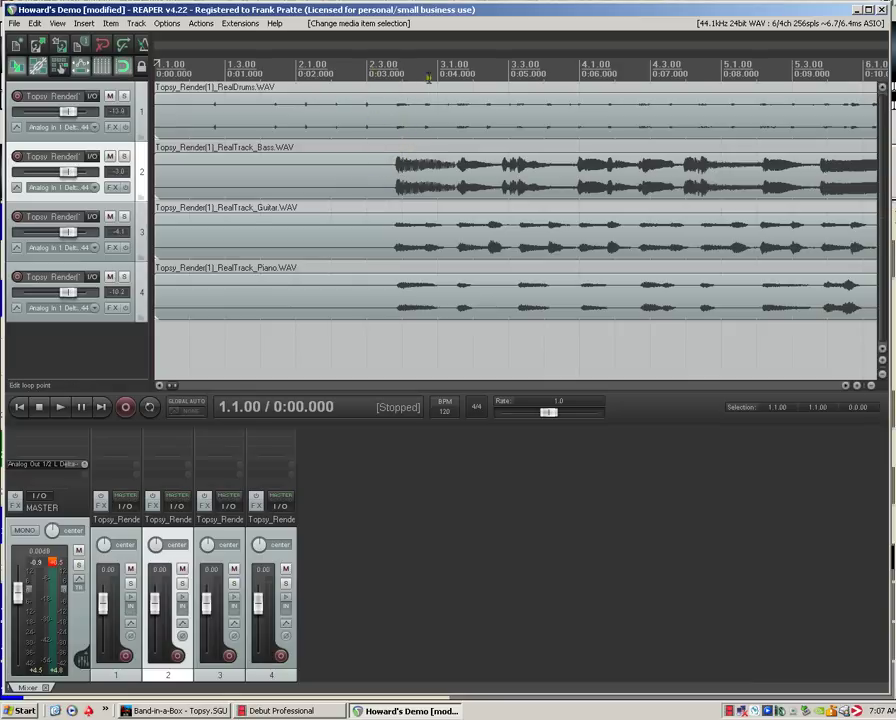
# Set the project tempo to 140 BPM and place the edit cursor at the start of measure 3
pyautogui.click(451, 414)
pyautogui.press('Return')
pyautogui.rightClick(443, 402)
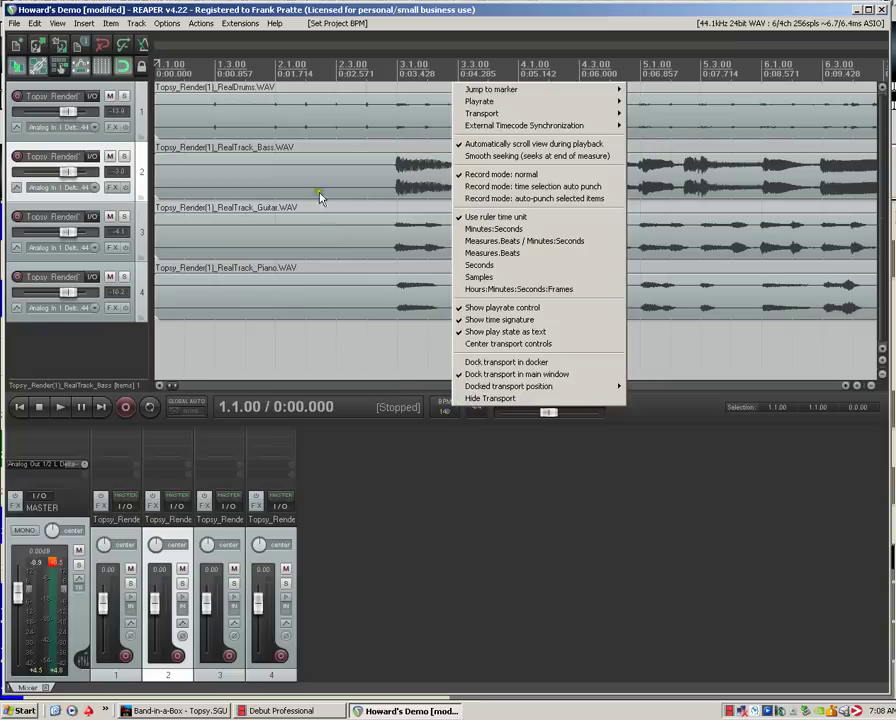
pyautogui.click(398, 66)
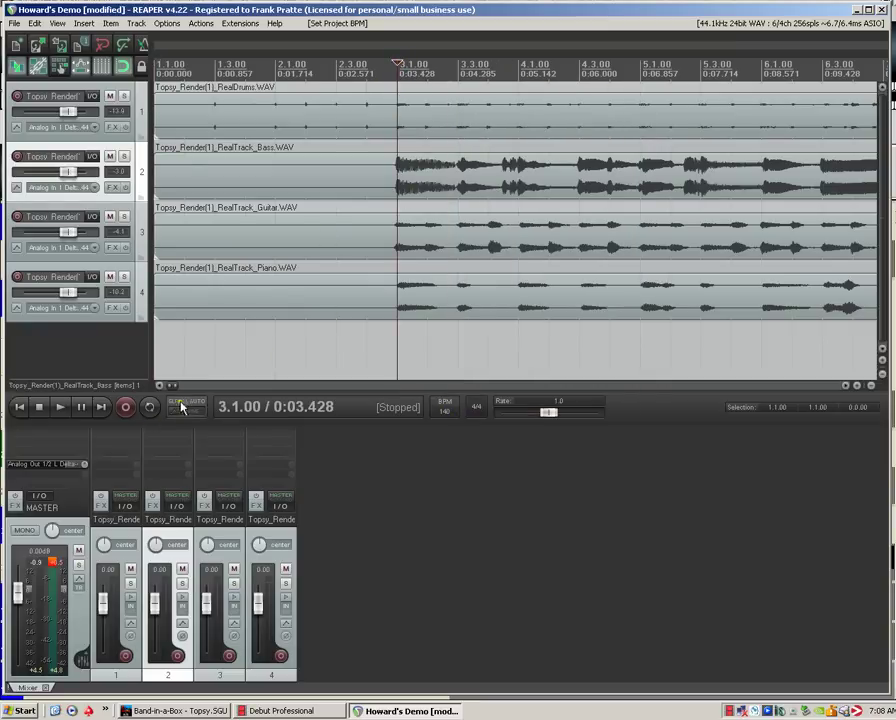
pyautogui.moveTo(172, 388); pyautogui.dragTo(468, 436)
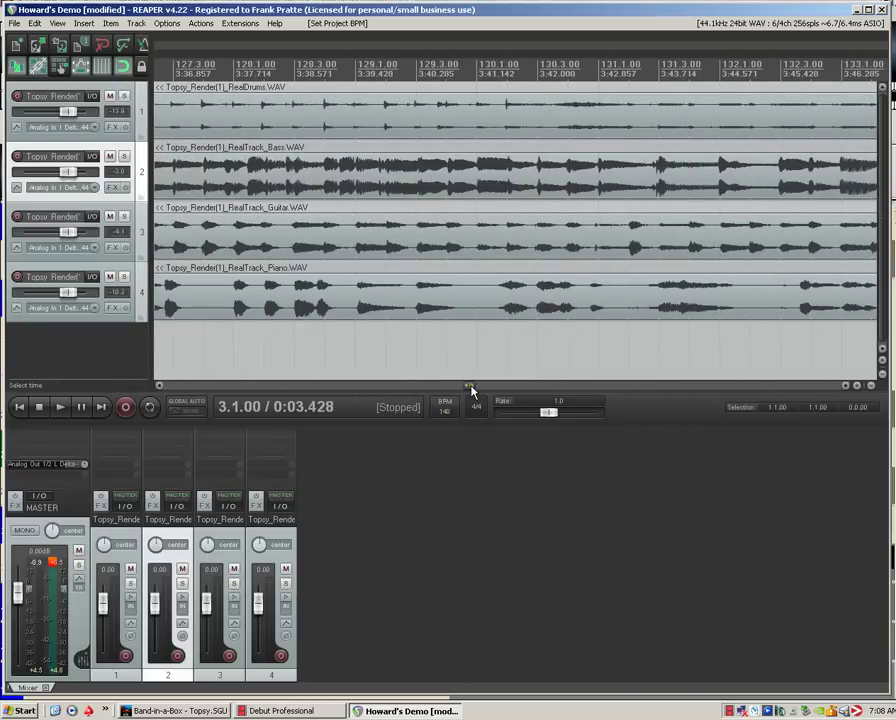
pyautogui.moveTo(471, 390); pyautogui.dragTo(165, 389)
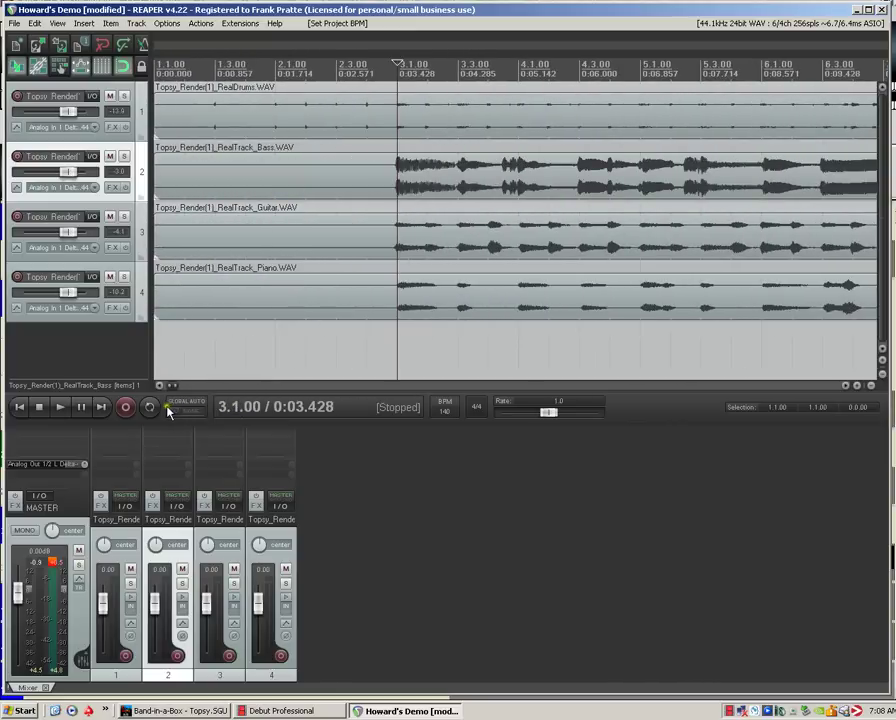
pyautogui.rightClick(398, 57)
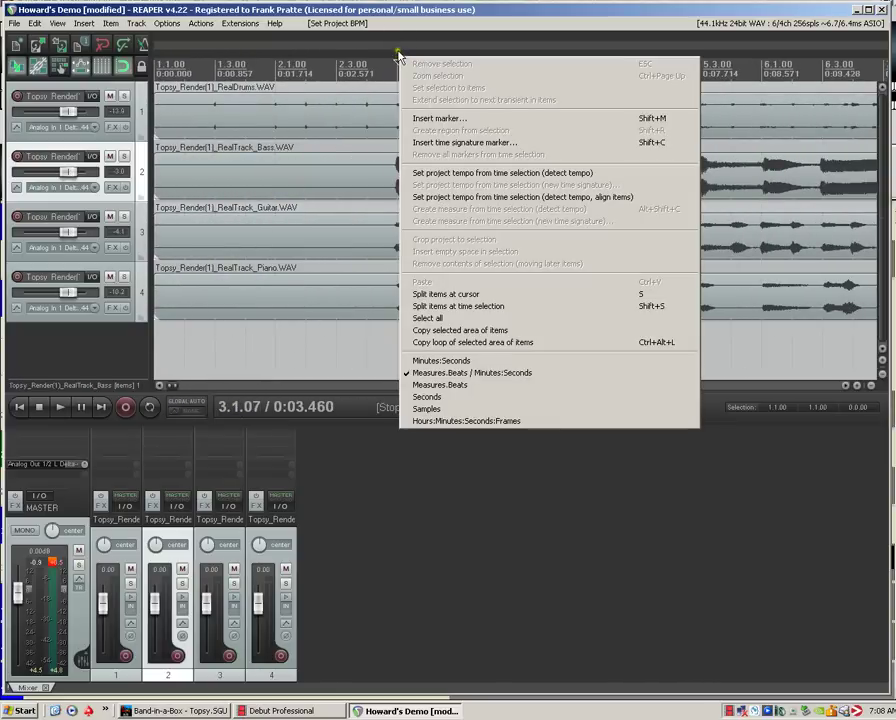
pyautogui.click(398, 54)
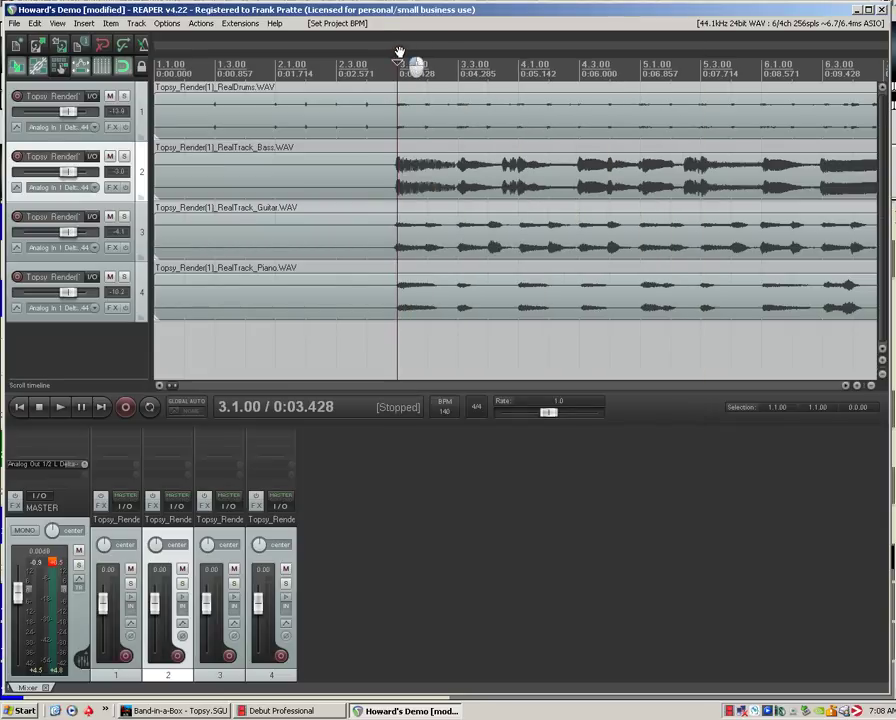
pyautogui.doubleClick(398, 52)
pyautogui.rightClick(398, 52)
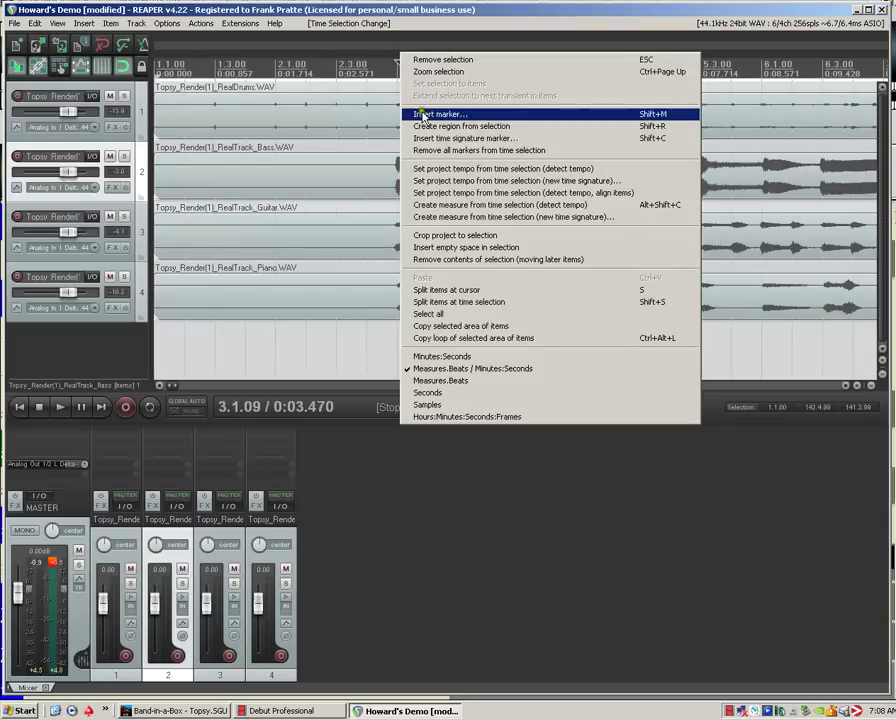
pyautogui.click(423, 116)
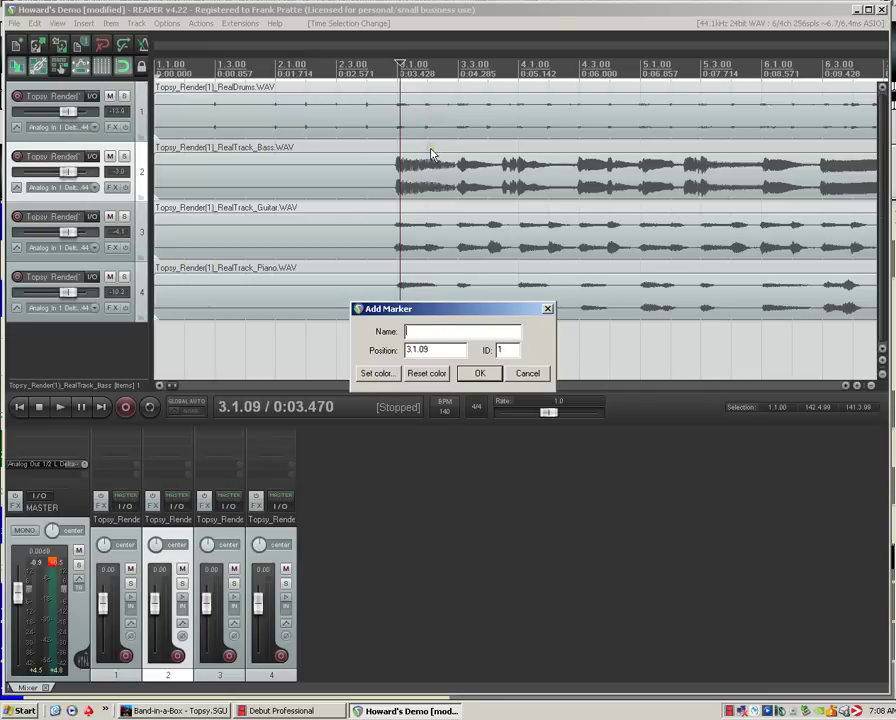
pyautogui.click(514, 374)
# Insert a marker named Intro at position 3.1.00 on the timeline
pyautogui.click(399, 70)
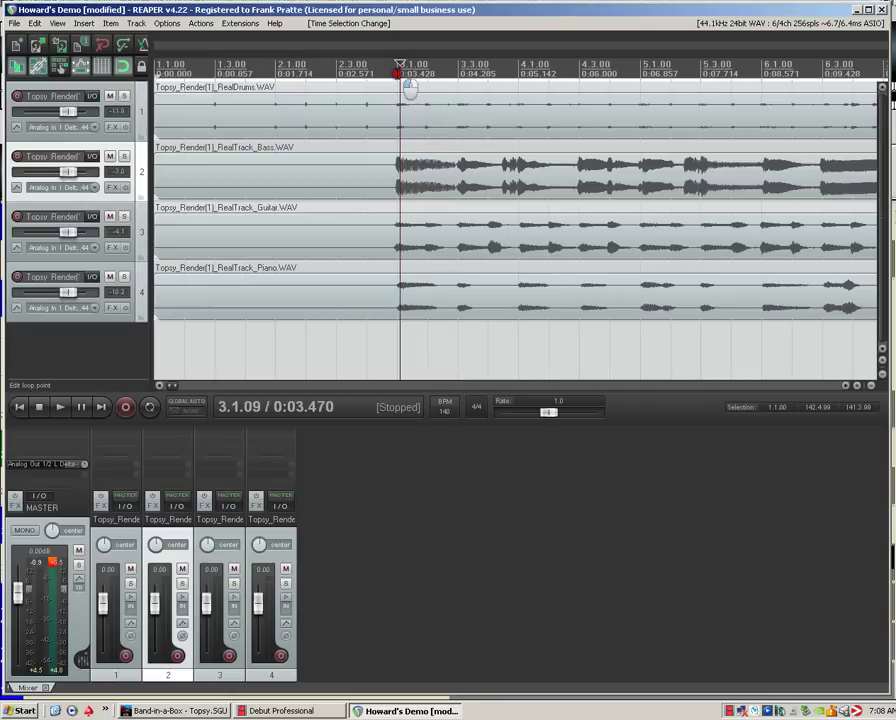
pyautogui.rightClick(397, 67)
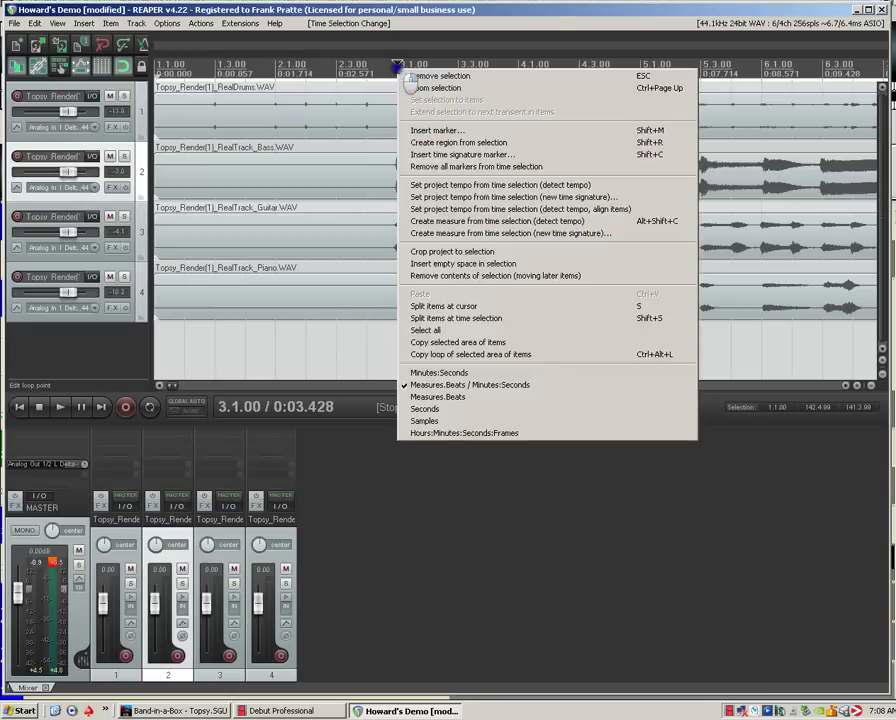
pyautogui.click(446, 135)
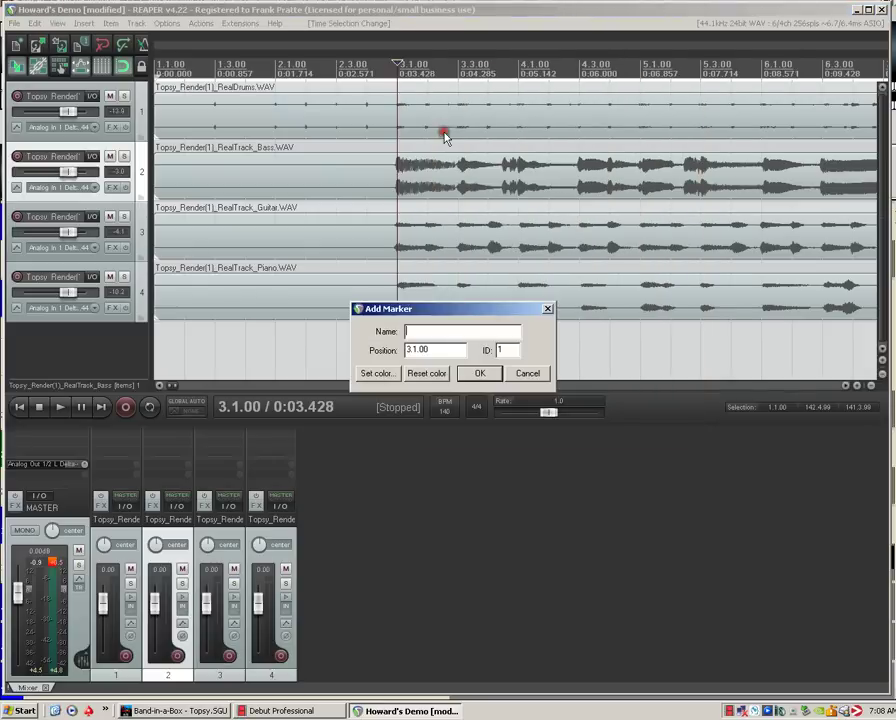
pyautogui.write('Intro')
pyautogui.click(480, 373)
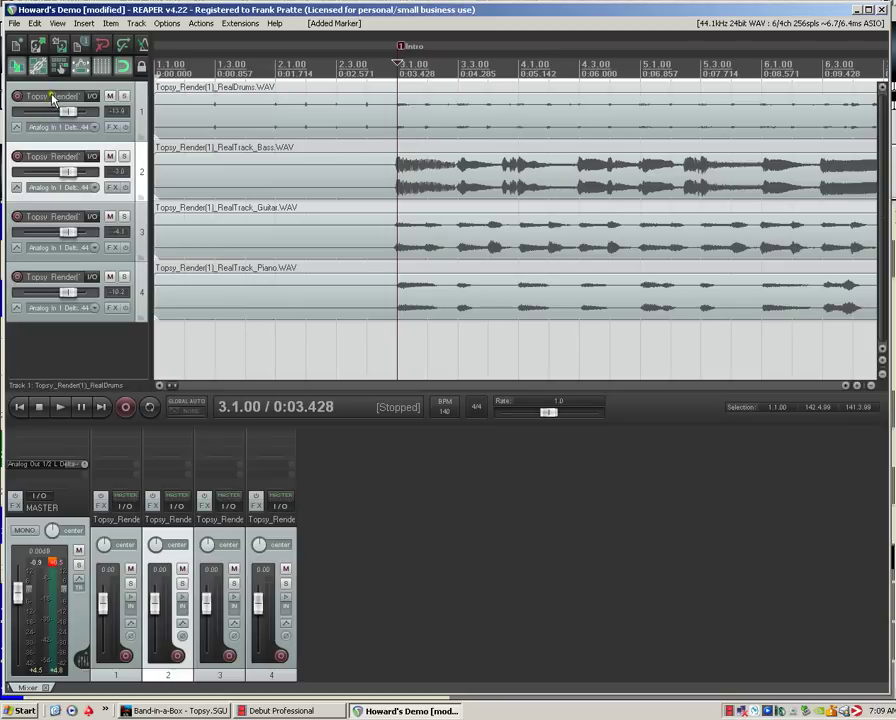
# Add an empty track above the others and nest the piano, guitar, bass and drums tracks inside it, in that order
pyautogui.doubleClick(58, 354)
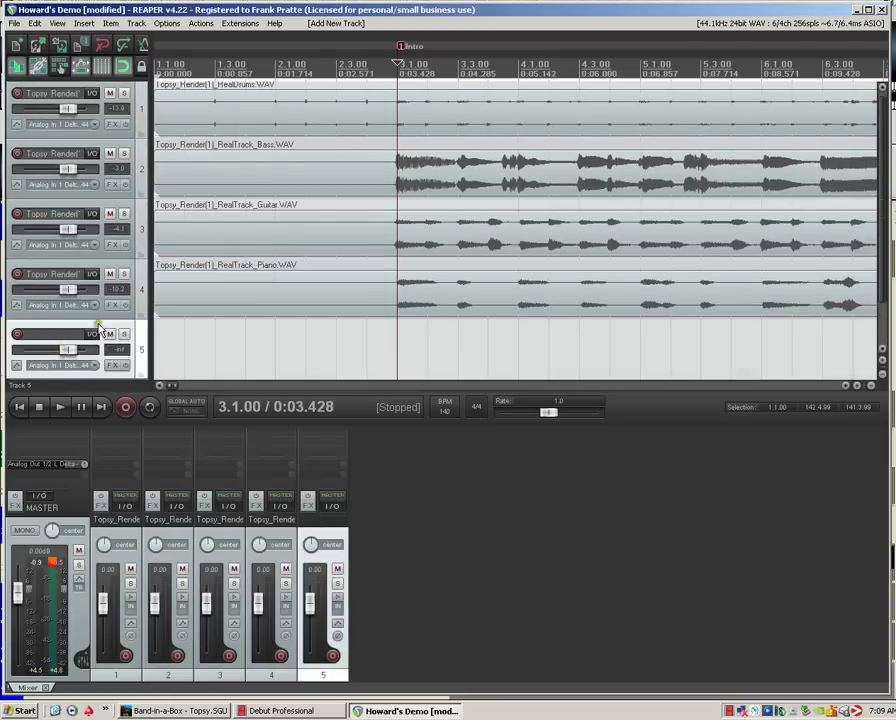
pyautogui.moveTo(100, 330); pyautogui.dragTo(89, 89)
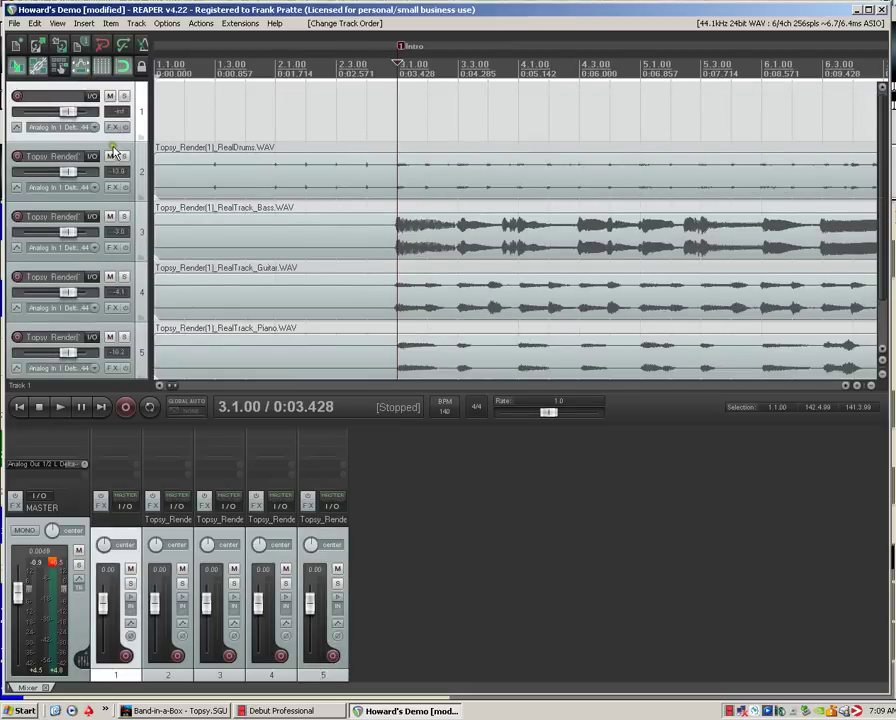
pyautogui.moveTo(102, 152); pyautogui.dragTo(100, 122)
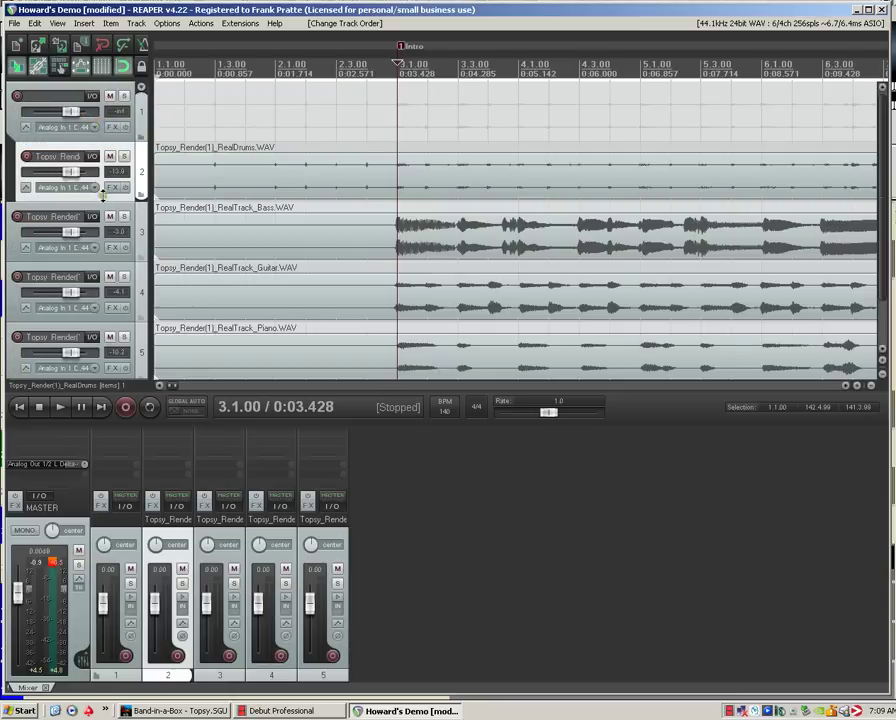
pyautogui.moveTo(103, 212); pyautogui.dragTo(100, 148)
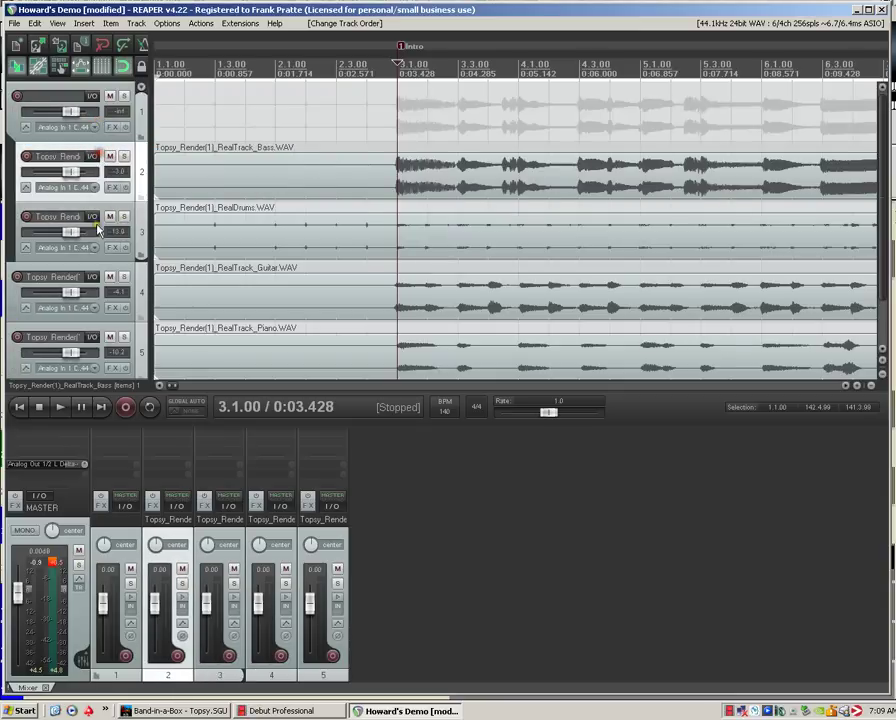
pyautogui.moveTo(117, 271); pyautogui.dragTo(107, 143)
pyautogui.moveTo(100, 345); pyautogui.dragTo(62, 103)
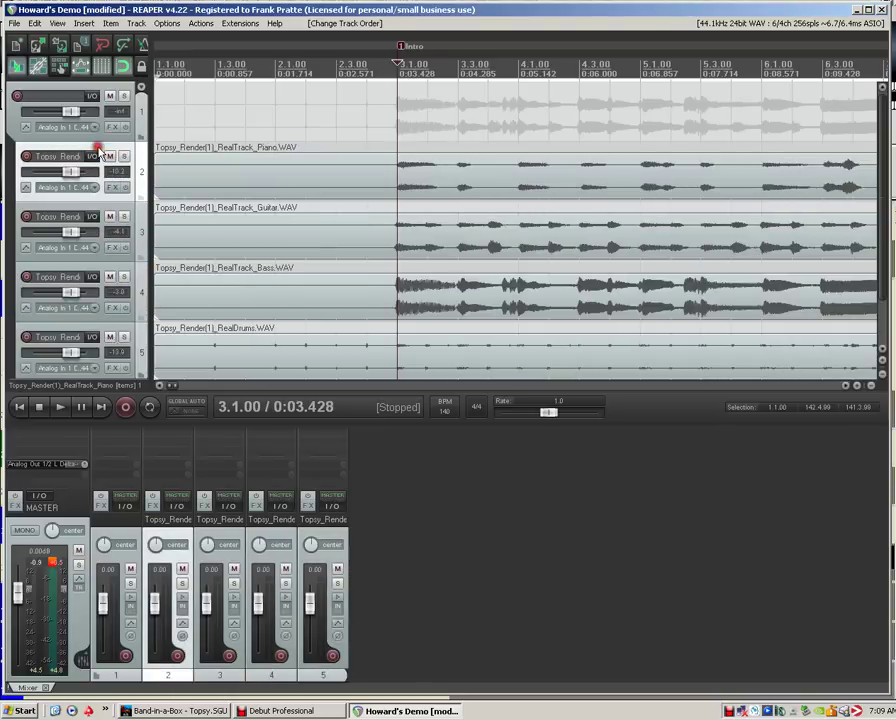
# Name the parent folder track BIAB Group and rename the RealTrack_Piano track as Piano
pyautogui.doubleClick(42, 100)
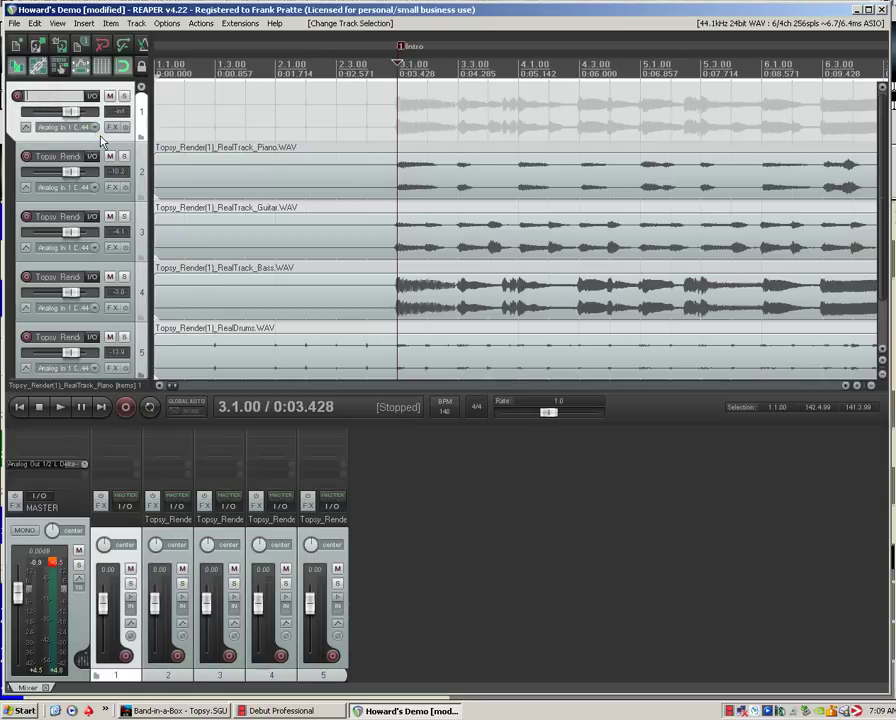
pyautogui.write('BIAB Group')
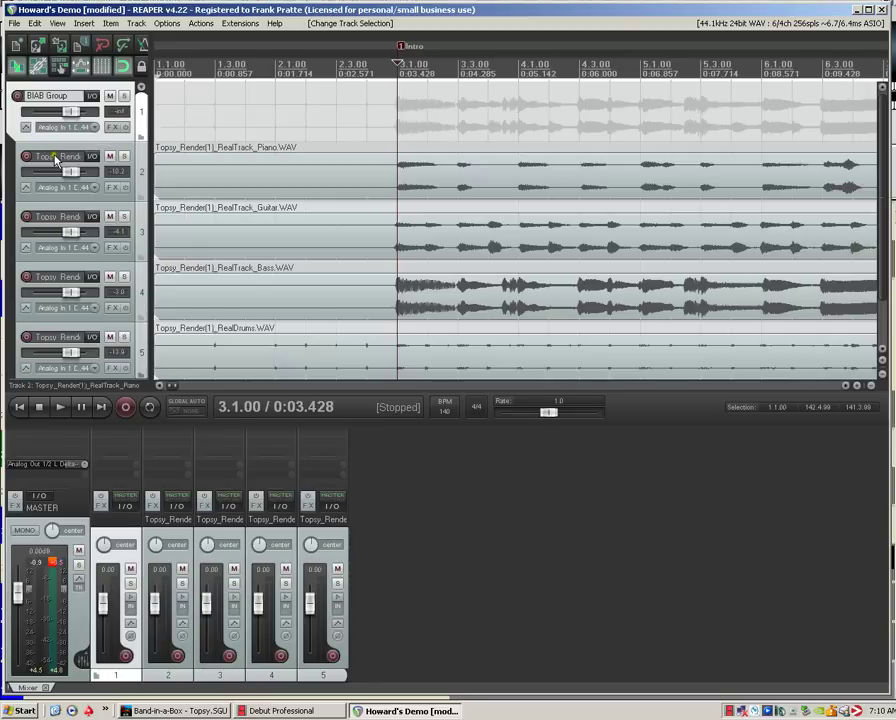
pyautogui.doubleClick(57, 158)
pyautogui.write('OP')
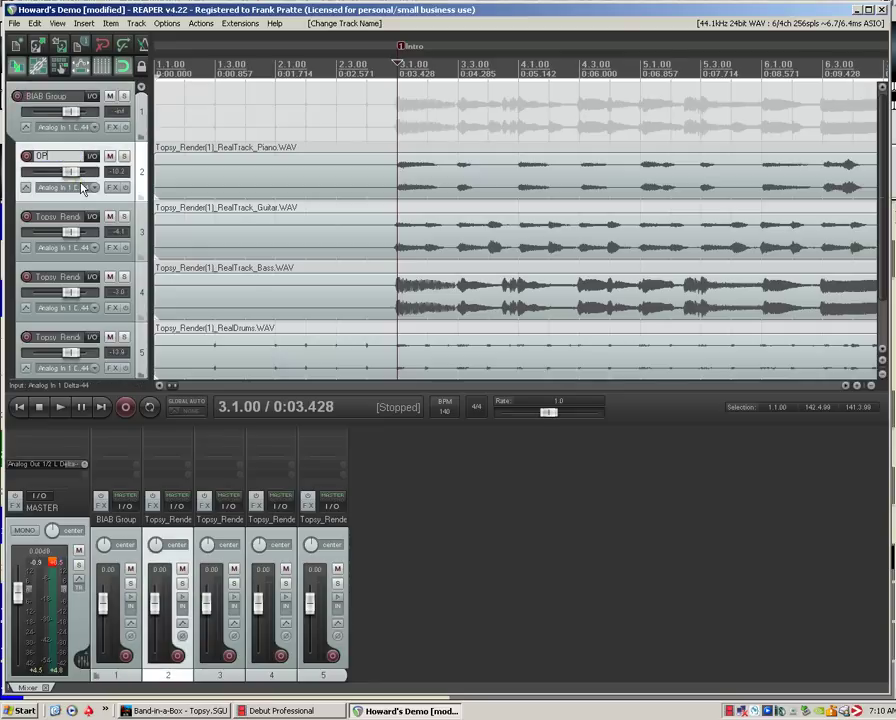
pyautogui.press('BackSpace')
pyautogui.press('BackSpace')
pyautogui.write('Piano')
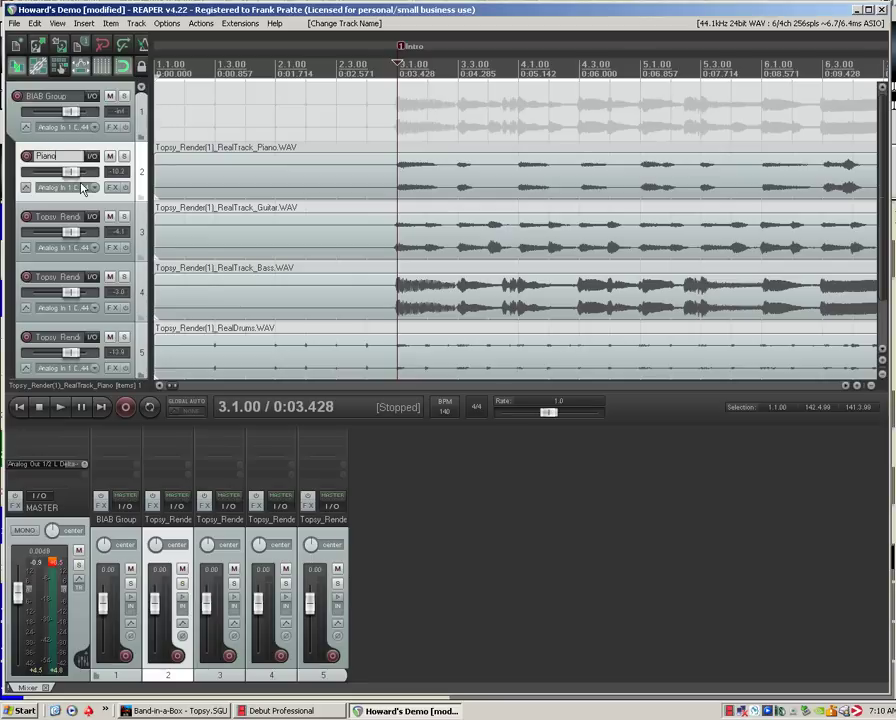
# Rename the RealTrack_Guitar track as Guitar and the RealTrack_Bass track as Bass
pyautogui.doubleClick(80, 216)
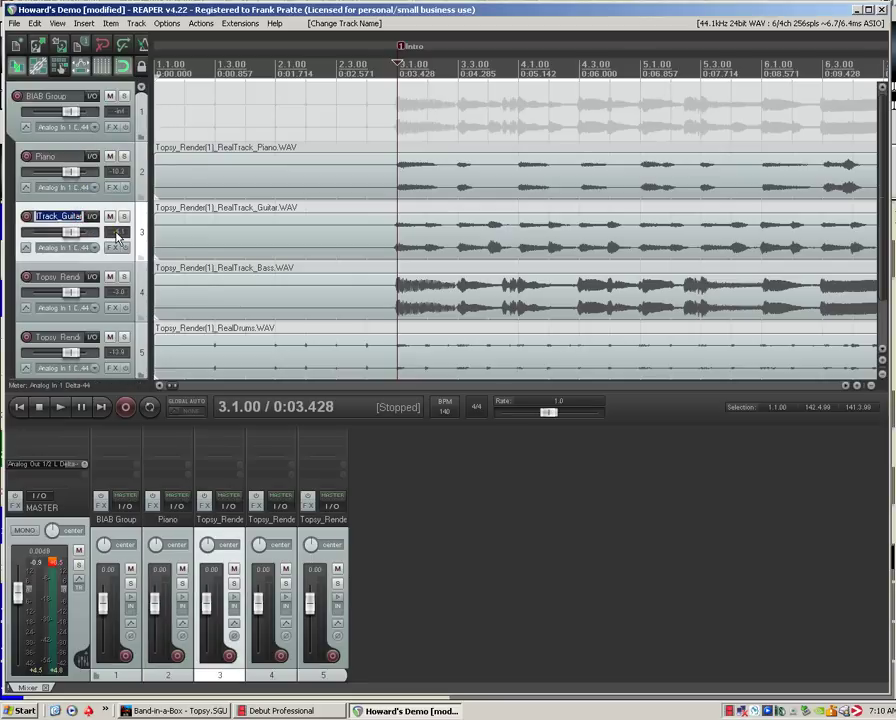
pyautogui.write('Guitar')
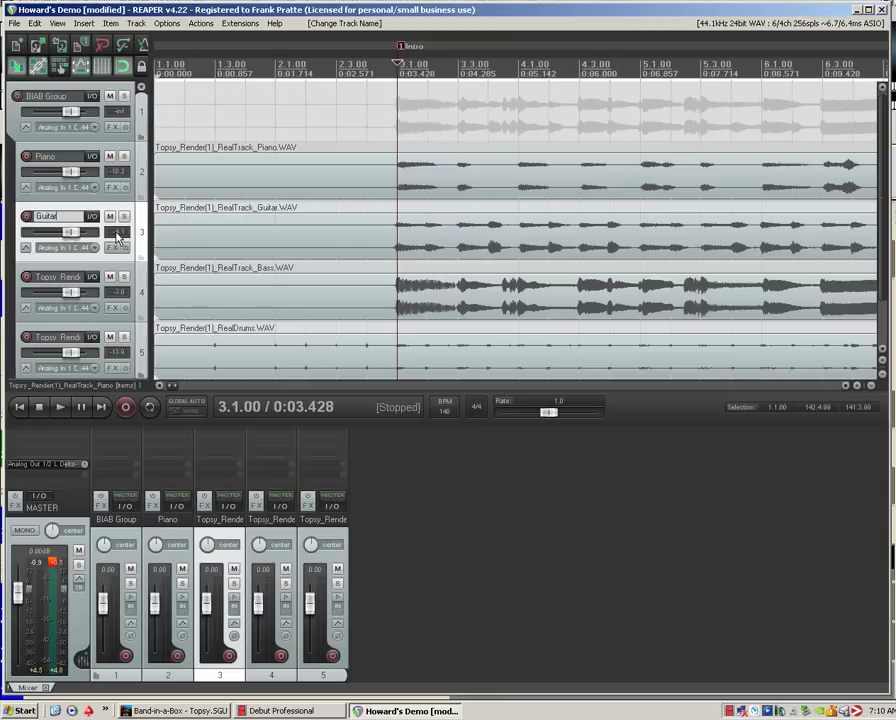
pyautogui.press('Return')
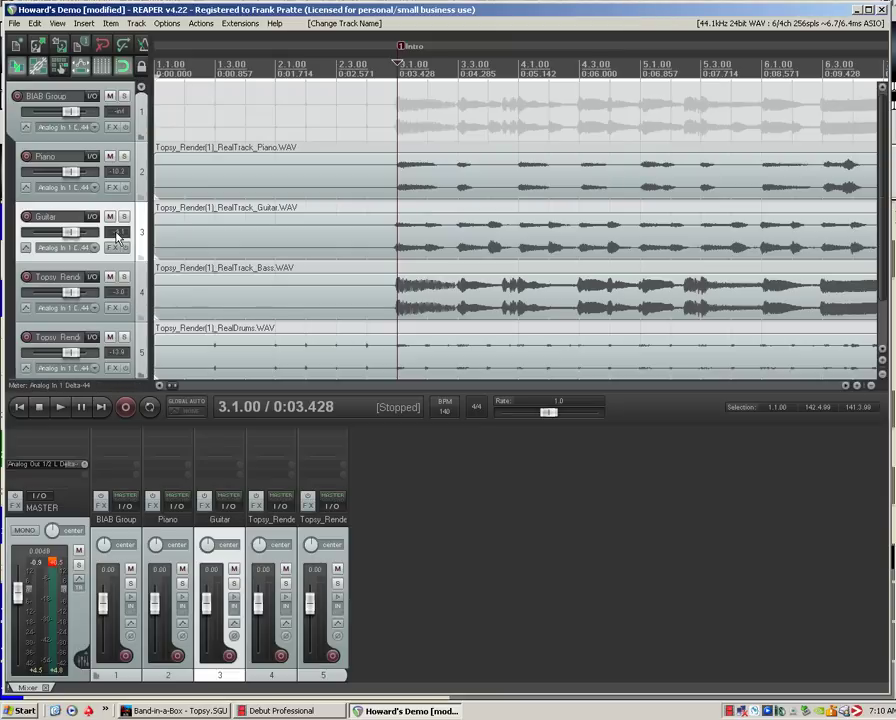
pyautogui.doubleClick(70, 278)
pyautogui.write('B')
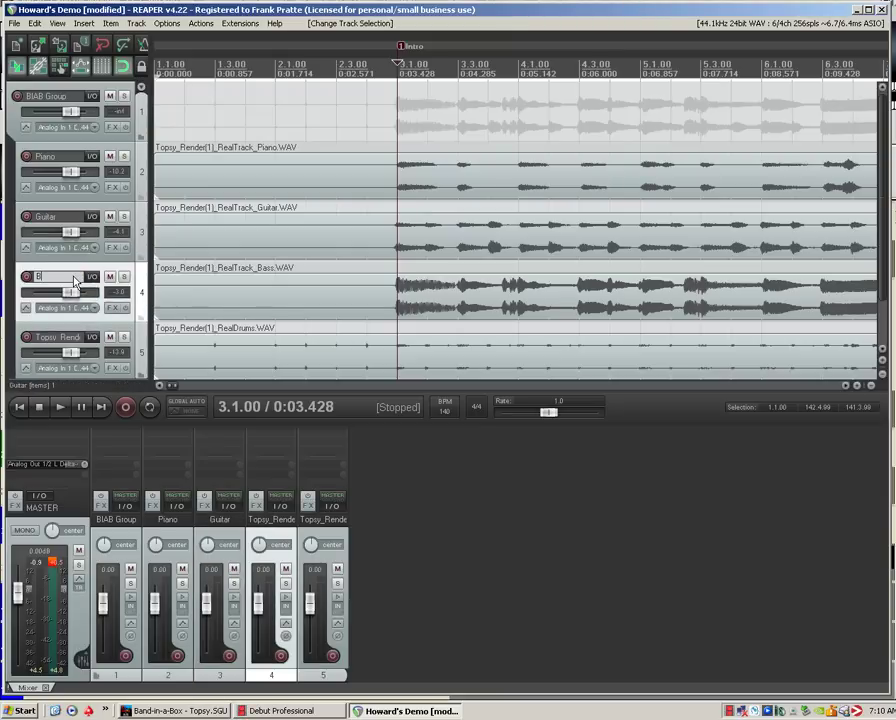
pyautogui.write('ass')
pyautogui.press('Return')
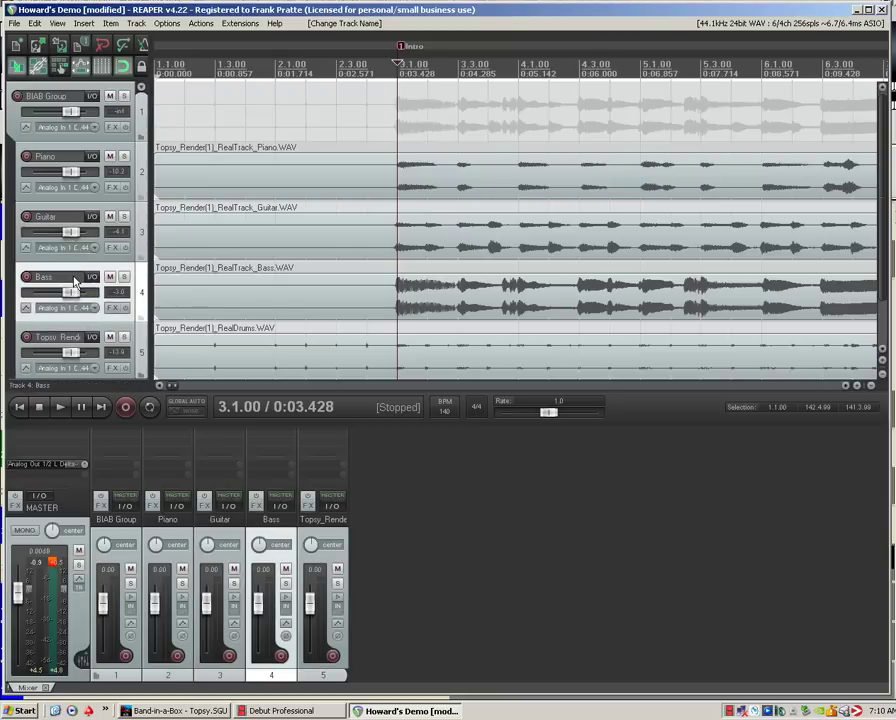
# Rename the RealDrums track as Drums
pyautogui.doubleClick(66, 339)
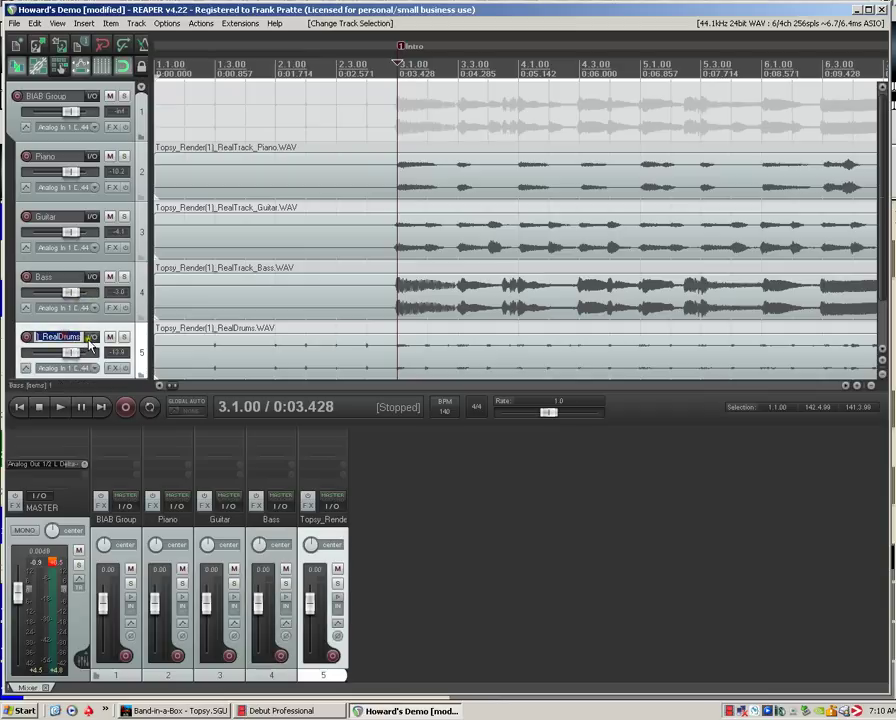
pyautogui.write('D')
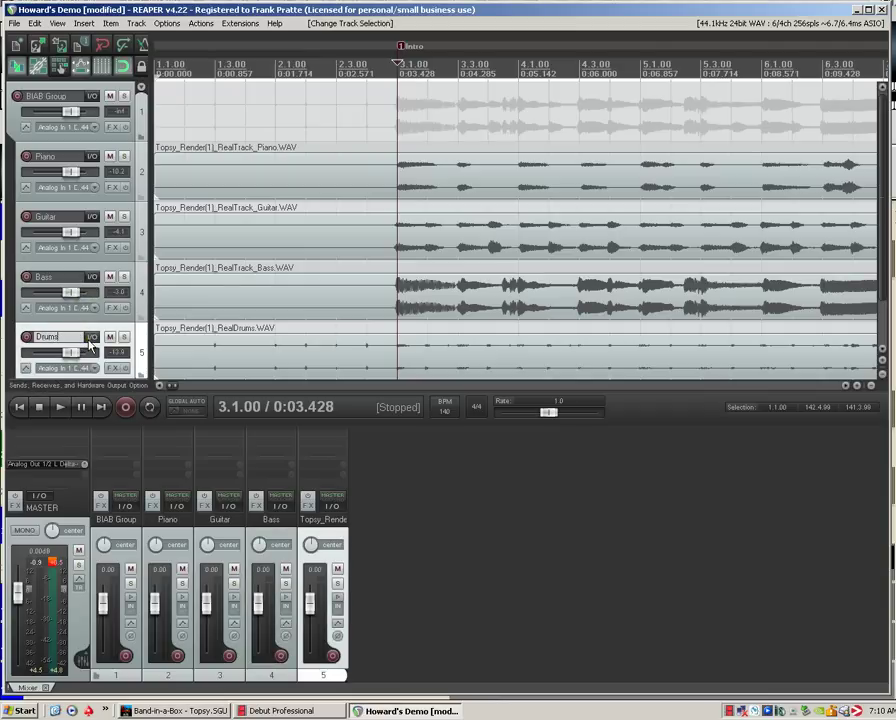
pyautogui.write('rums')
pyautogui.press('Return')
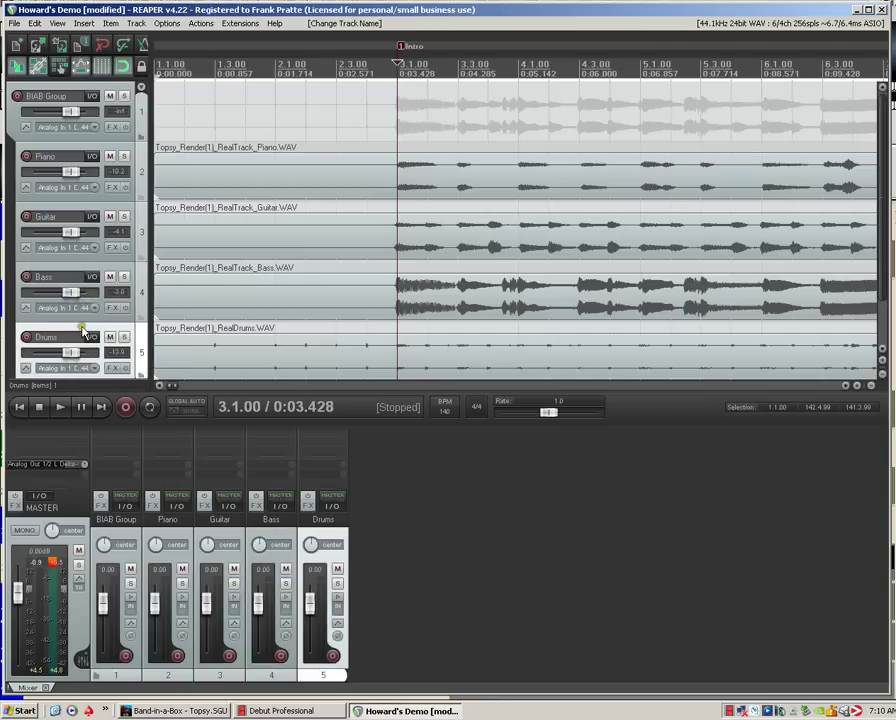
# Reorder the tracks inside BIAB Group so Drums comes first and Bass second, above Piano and Guitar
pyautogui.moveTo(83, 331); pyautogui.dragTo(80, 158)
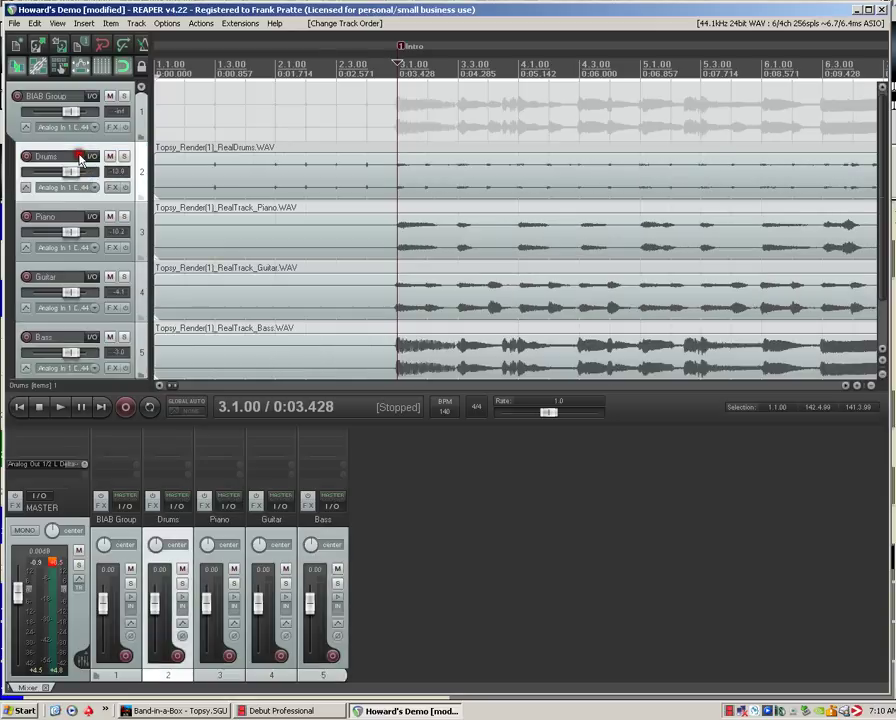
pyautogui.moveTo(85, 333); pyautogui.dragTo(84, 206)
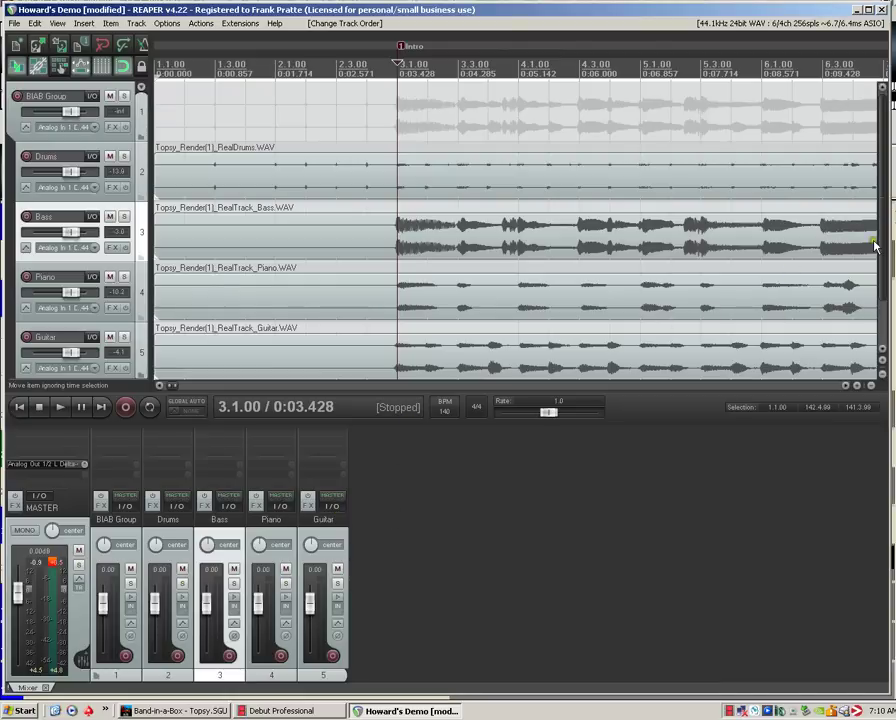
# Add two empty tracks below the BIAB Group folder and name them Guitar 1 and Guitar 2
pyautogui.moveTo(885, 238); pyautogui.dragTo(886, 290)
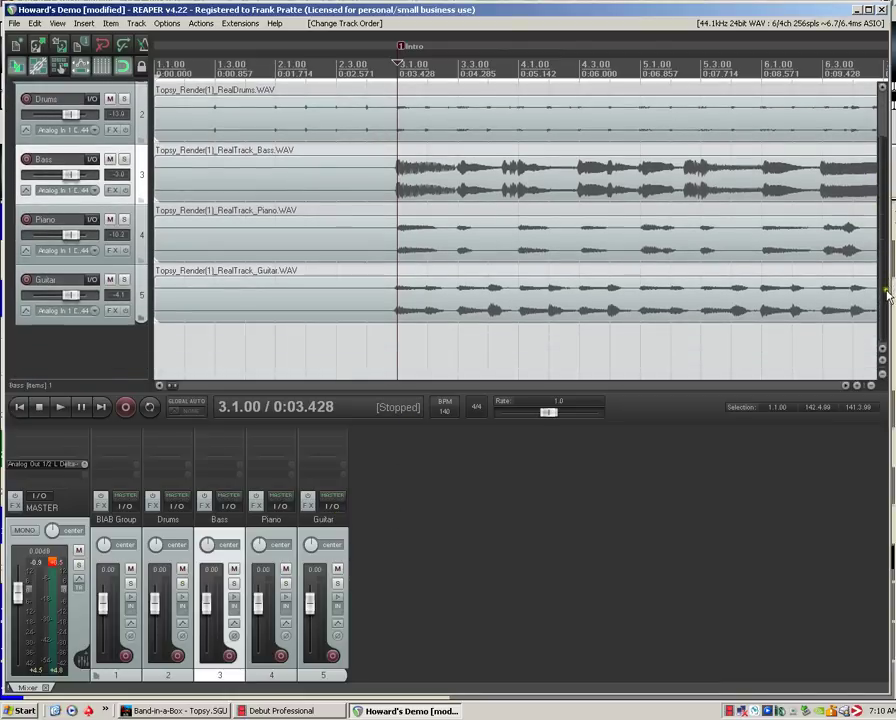
pyautogui.doubleClick(120, 372)
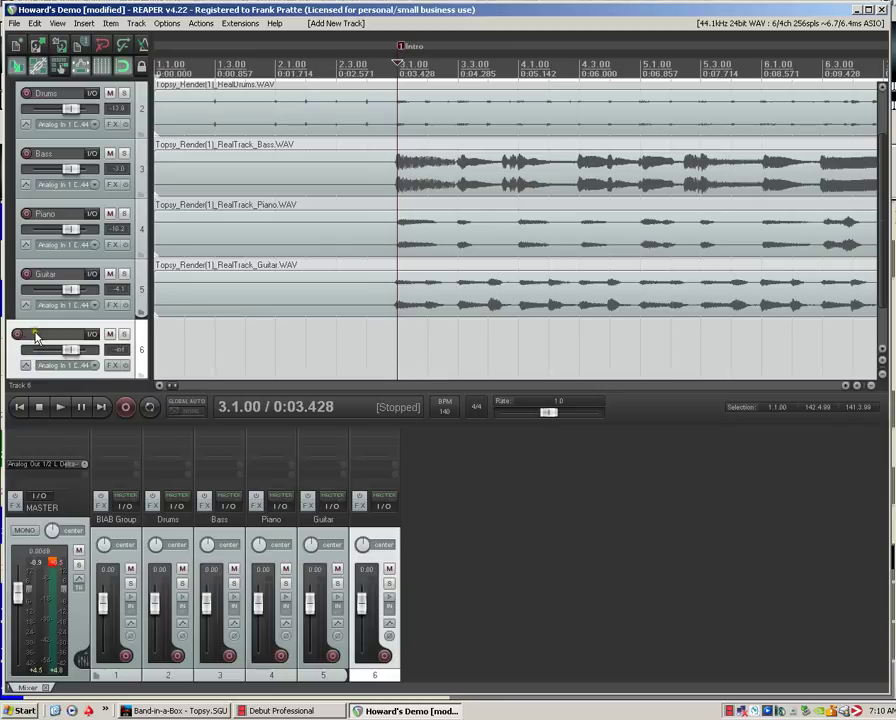
pyautogui.write('G')
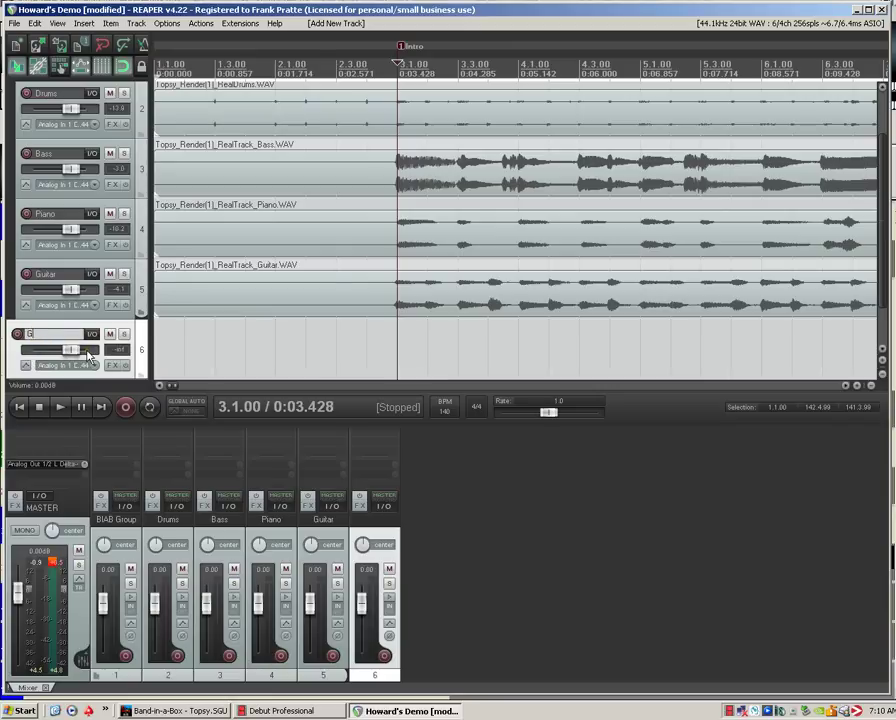
pyautogui.write('uitar 1')
pyautogui.press('Return')
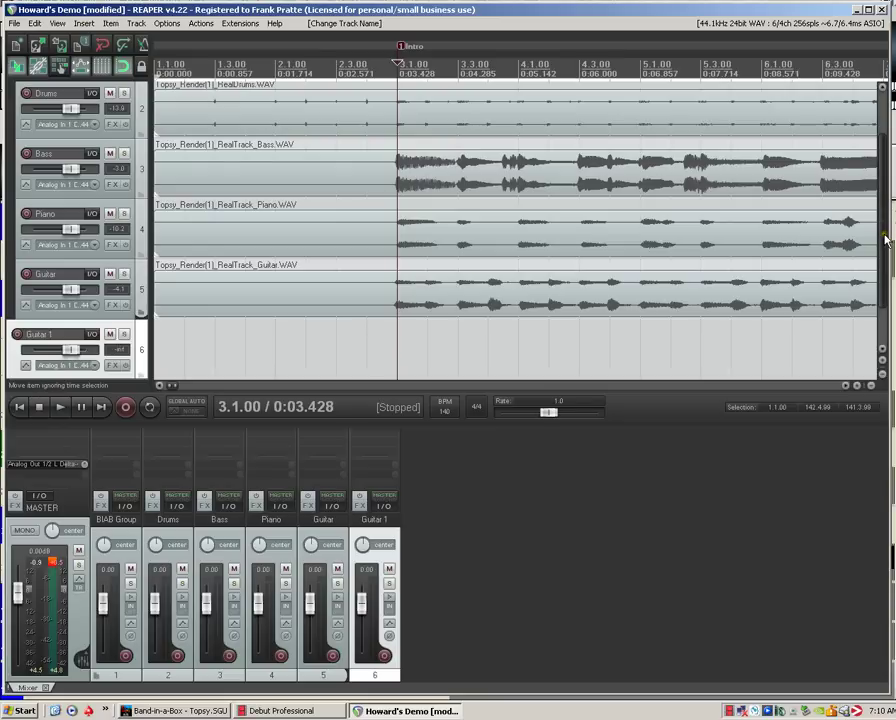
pyautogui.scroll(-2, 885, 238)
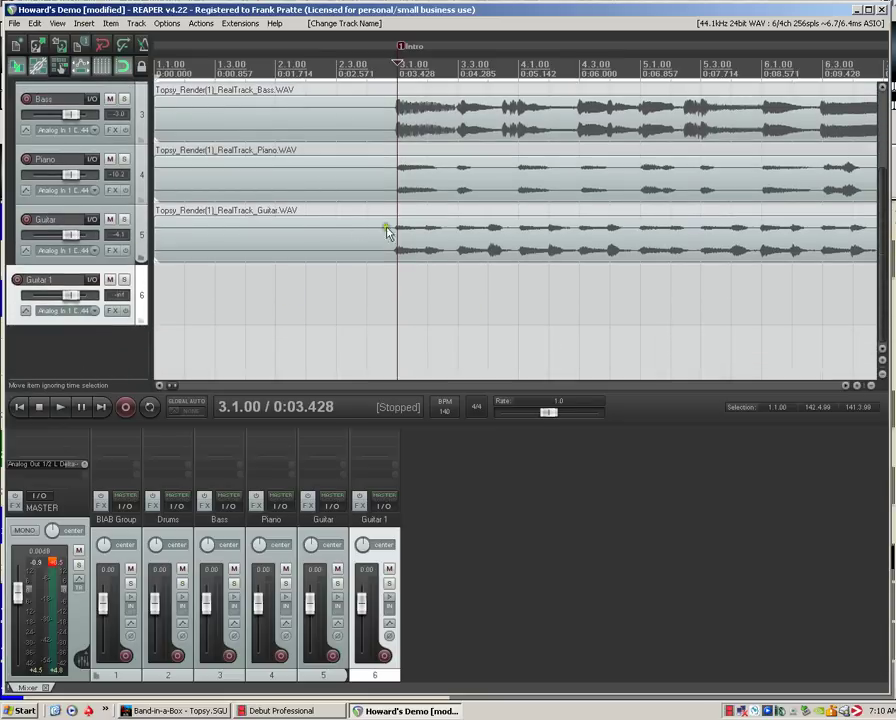
pyautogui.doubleClick(80, 357)
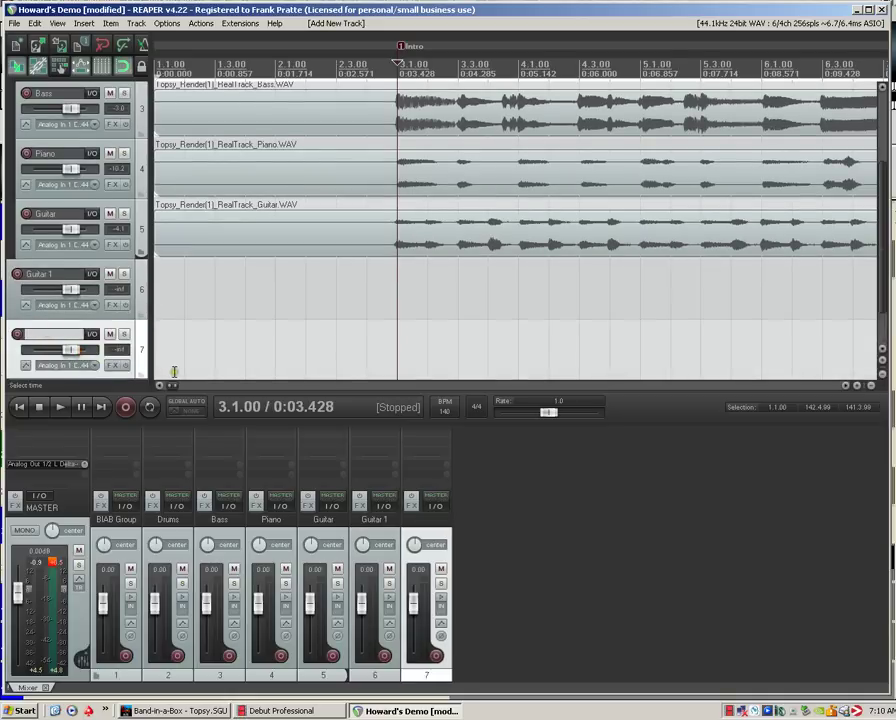
pyautogui.write('Guitar 2')
pyautogui.press('Return')
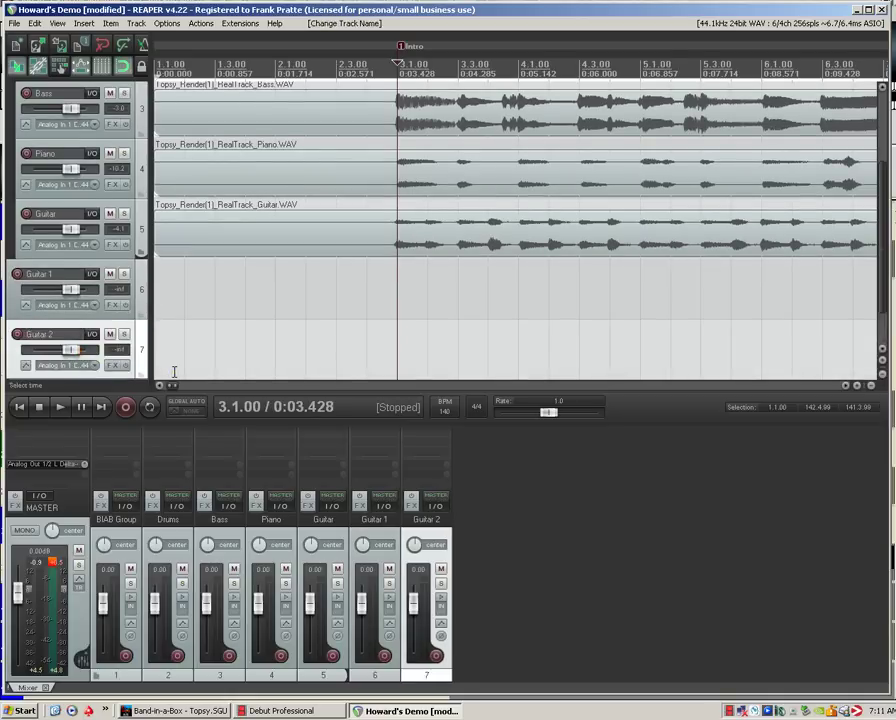
# Move the Guitar 1 and Guitar 2 tracks above the BIAB Group folder, with Guitar 1 first
pyautogui.click(98, 268)
pyautogui.scroll(3, 80, 200)
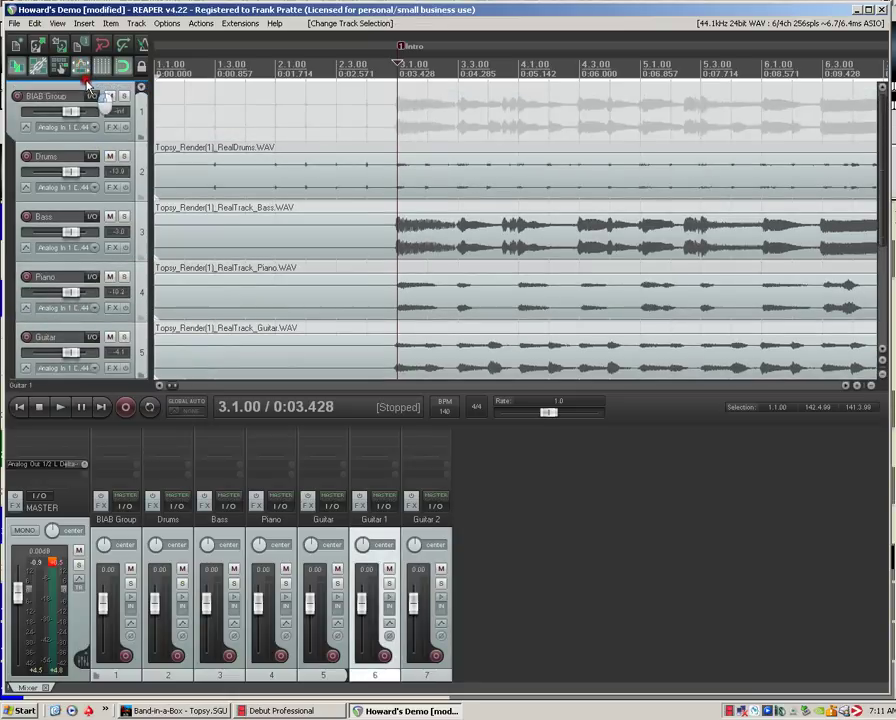
pyautogui.click(84, 70)
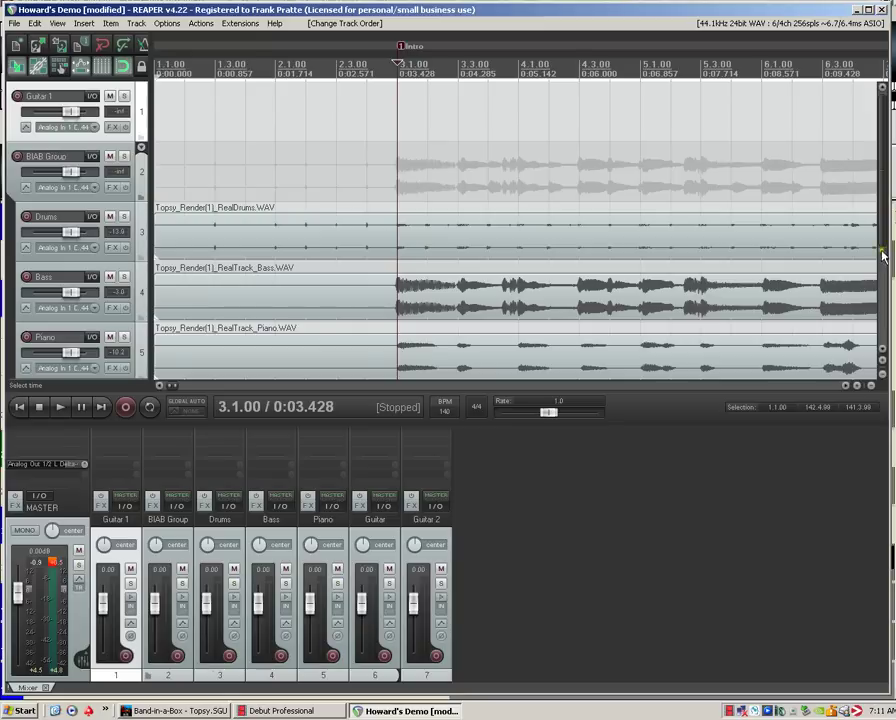
pyautogui.scroll(-2, 872, 210)
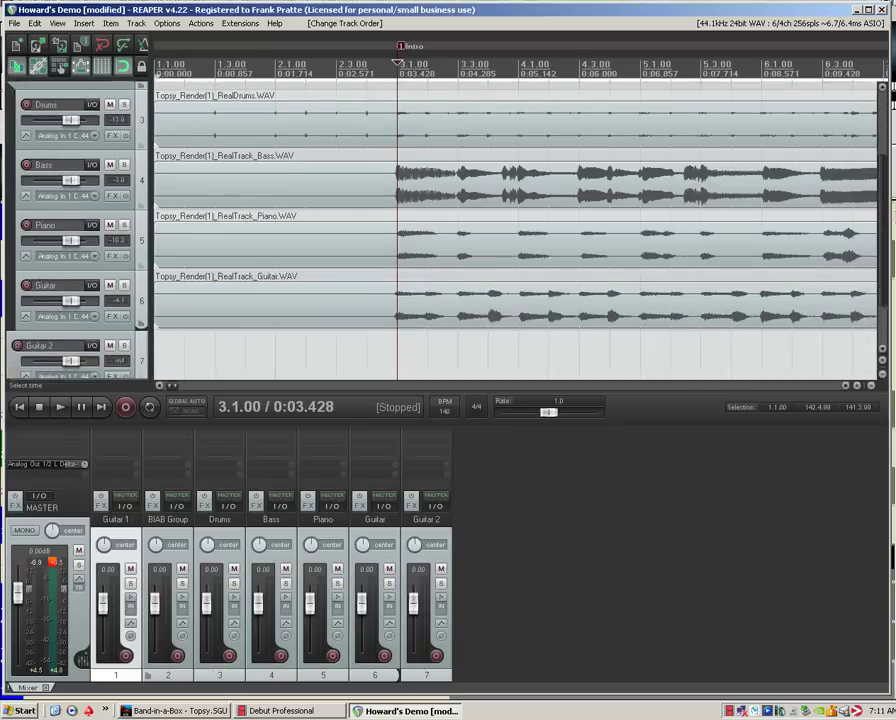
pyautogui.scroll(-1, 80, 230)
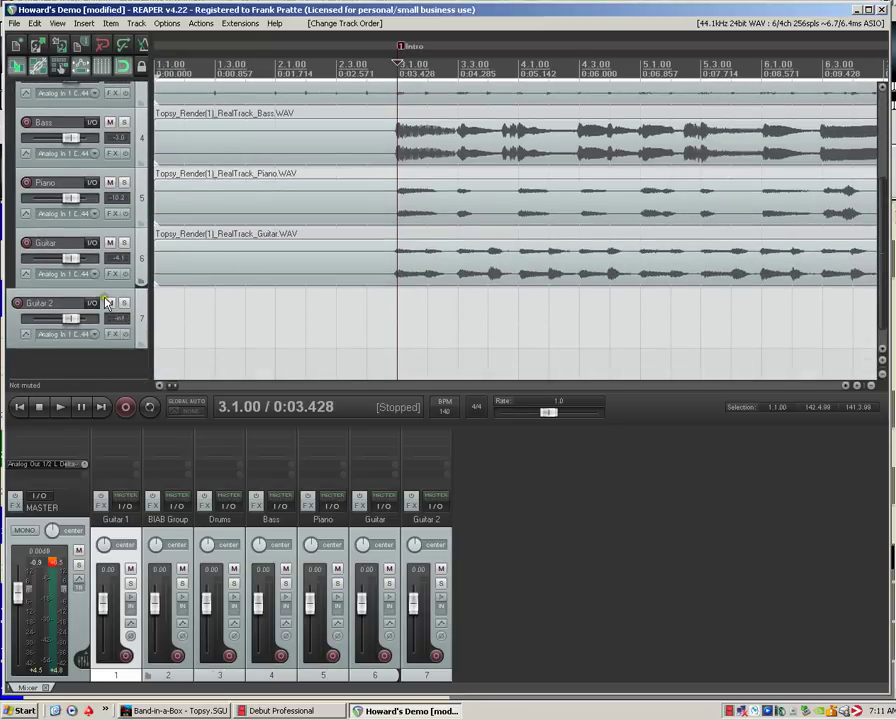
pyautogui.moveTo(104, 298); pyautogui.dragTo(72, 137)
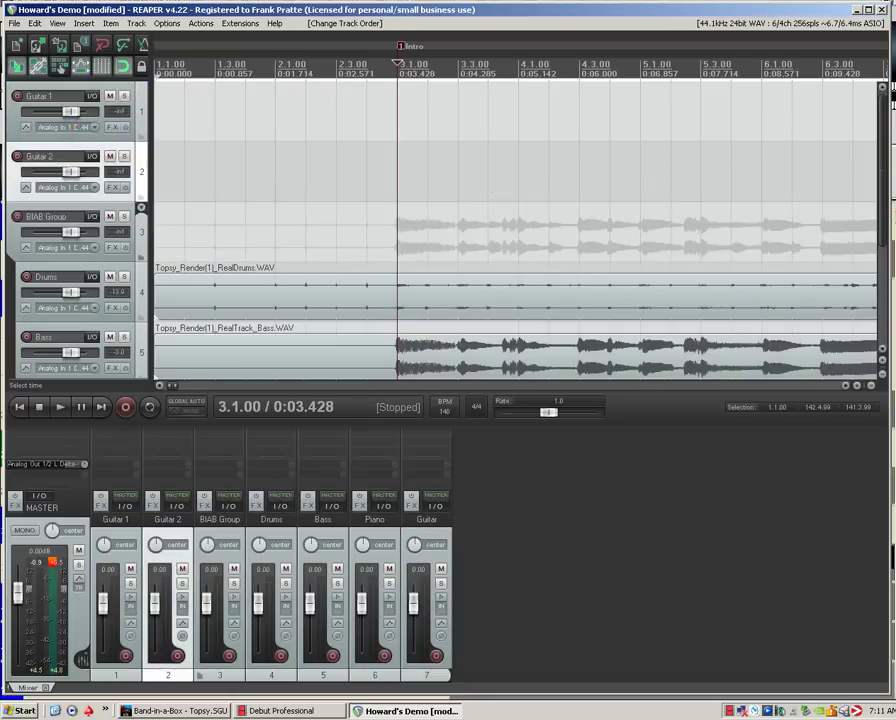
# Add an empty track after the last track and name it Guitar Group
pyautogui.scroll(-3, 281, 263)
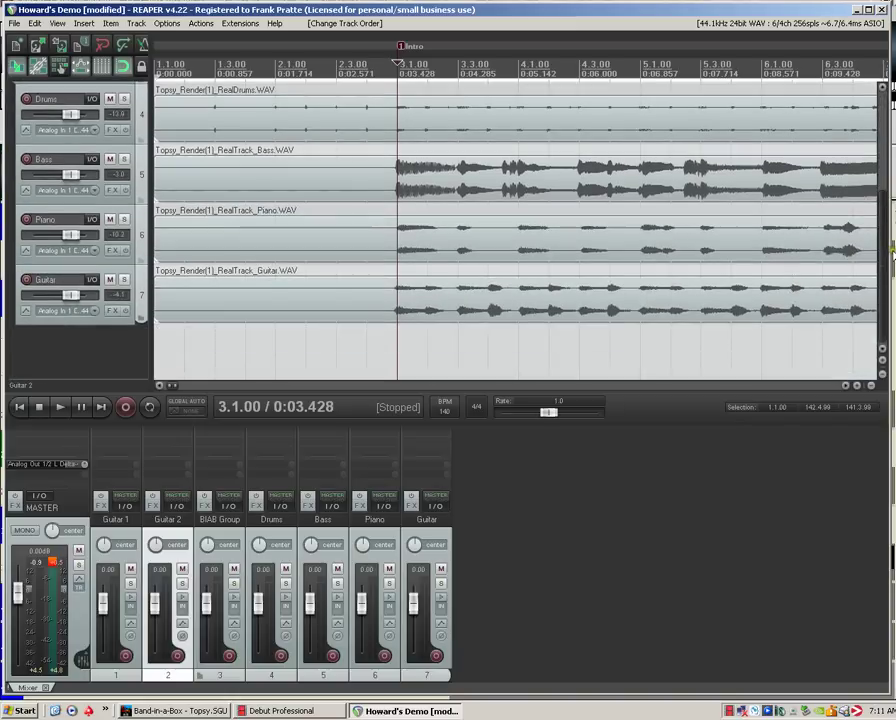
pyautogui.doubleClick(50, 345)
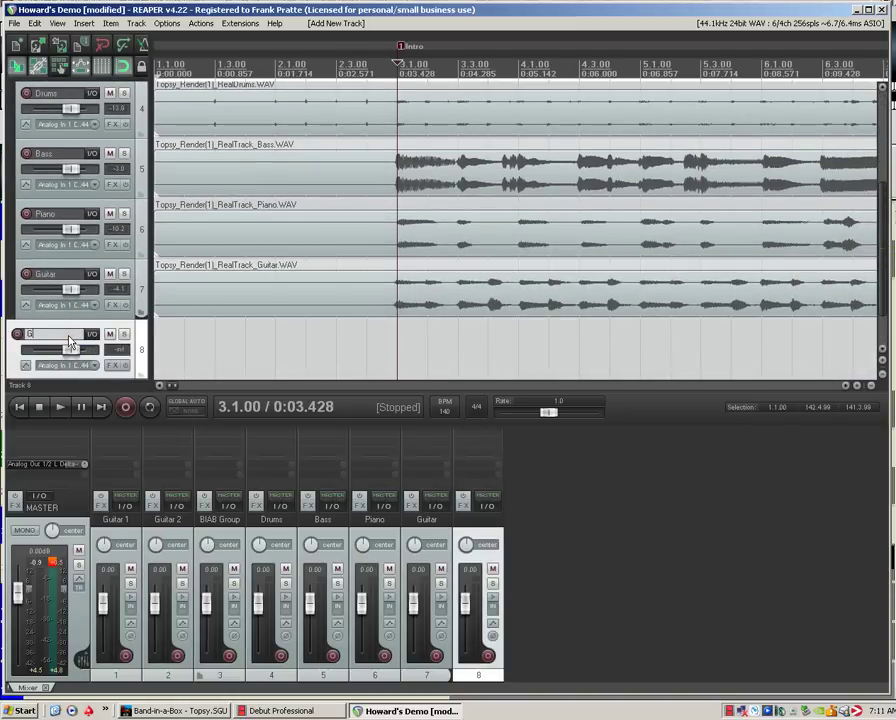
pyautogui.write('Guitar')
pyautogui.rightClick(70, 343)
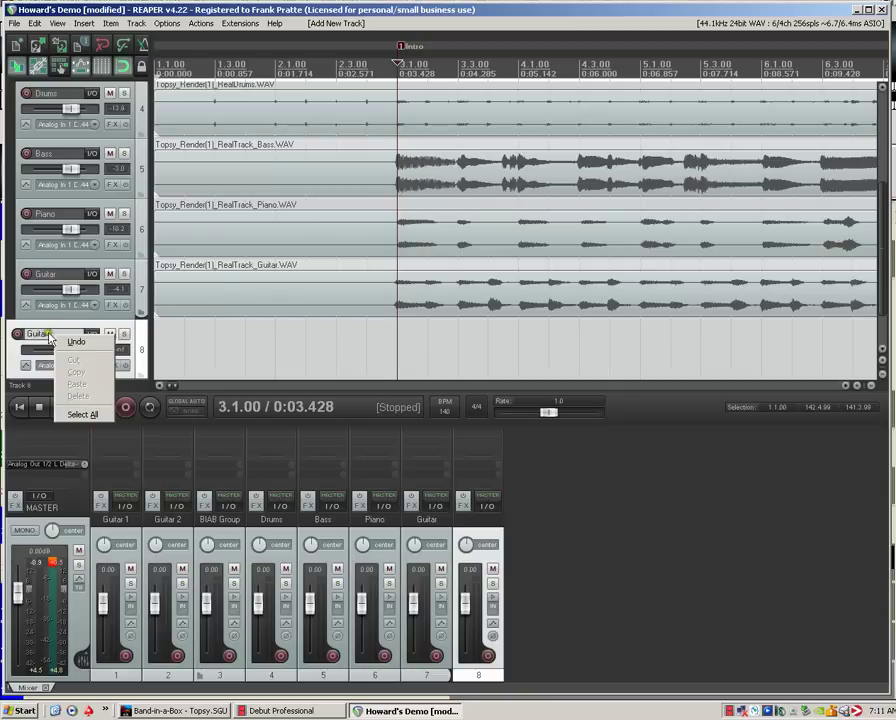
pyautogui.click(49, 337)
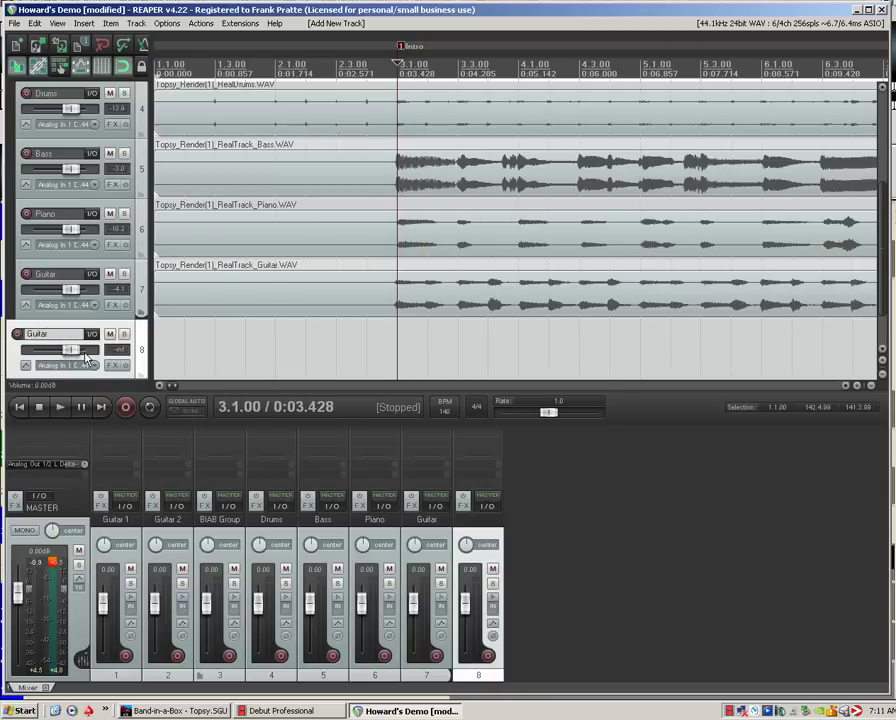
pyautogui.write('Group')
pyautogui.press('Return')
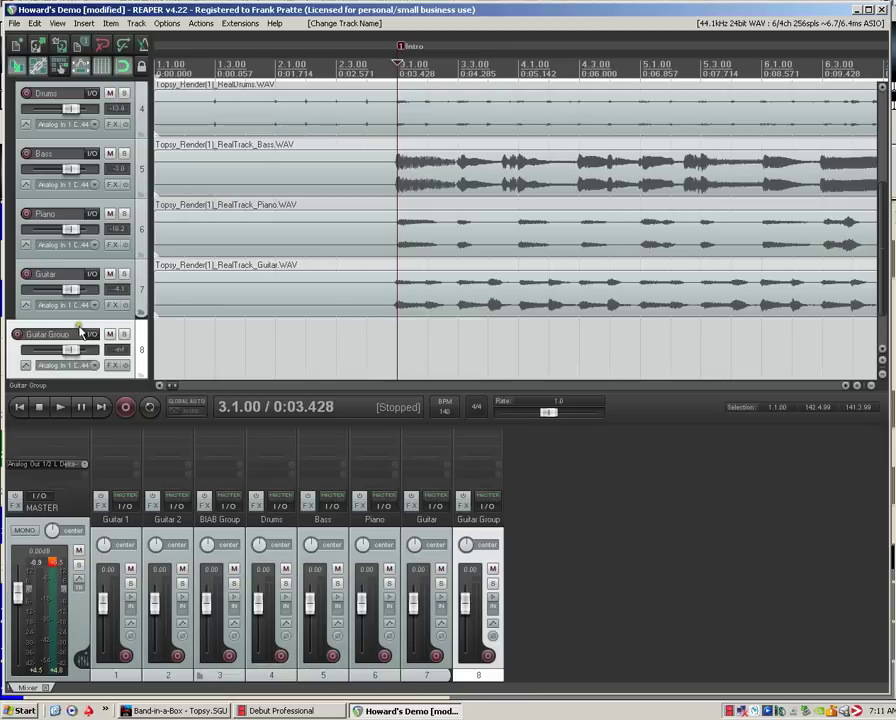
# Move Guitar Group above all other tracks and nest Guitar 1 and Guitar 2 inside it, in that order
pyautogui.scroll(3, 76, 212)
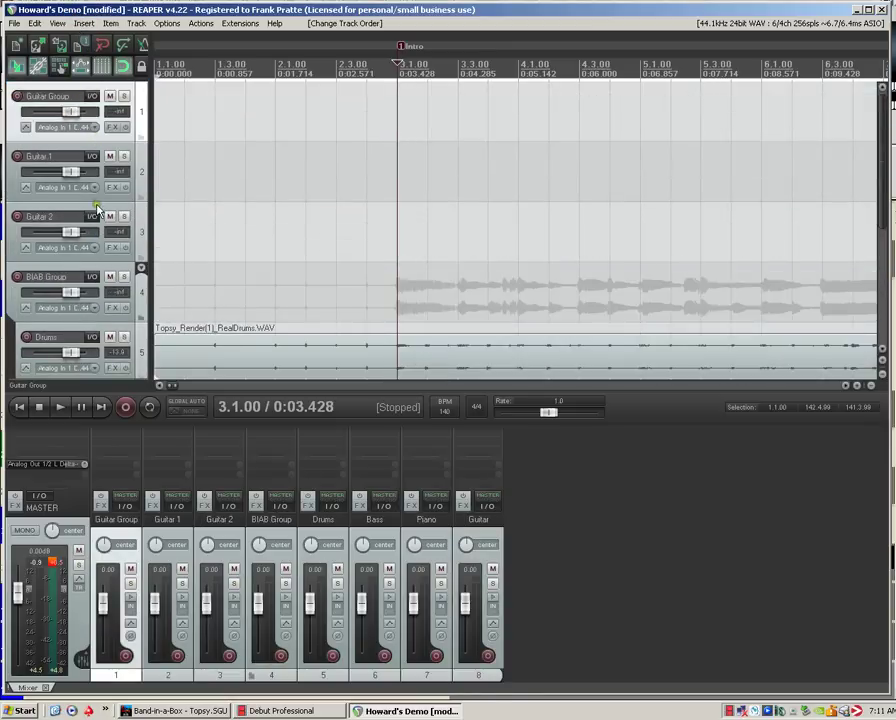
pyautogui.moveTo(100, 215); pyautogui.dragTo(150, 150)
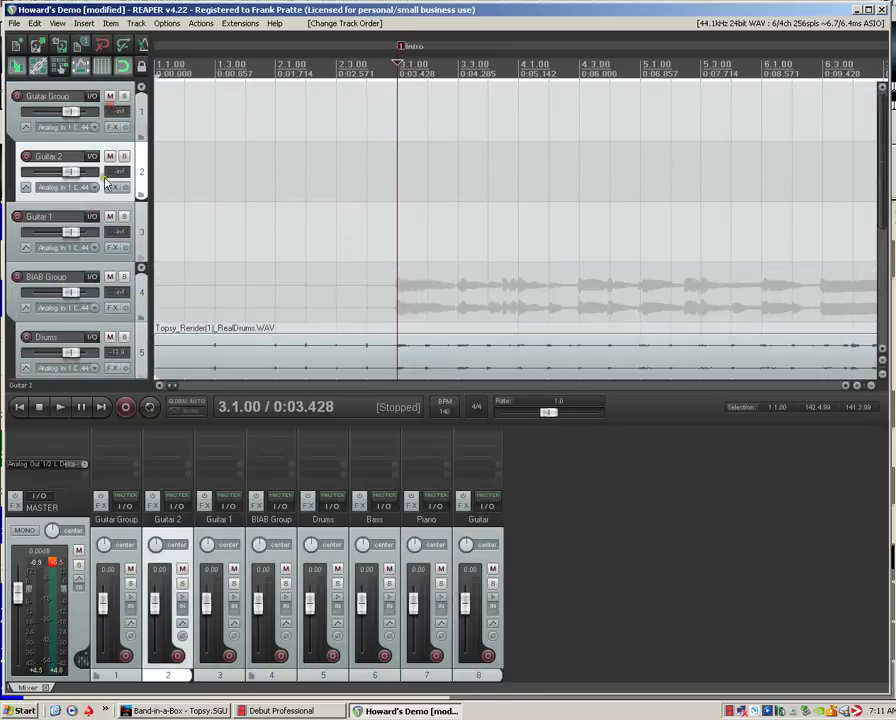
pyautogui.rightClick(94, 218)
pyautogui.moveTo(60, 218); pyautogui.dragTo(92, 128)
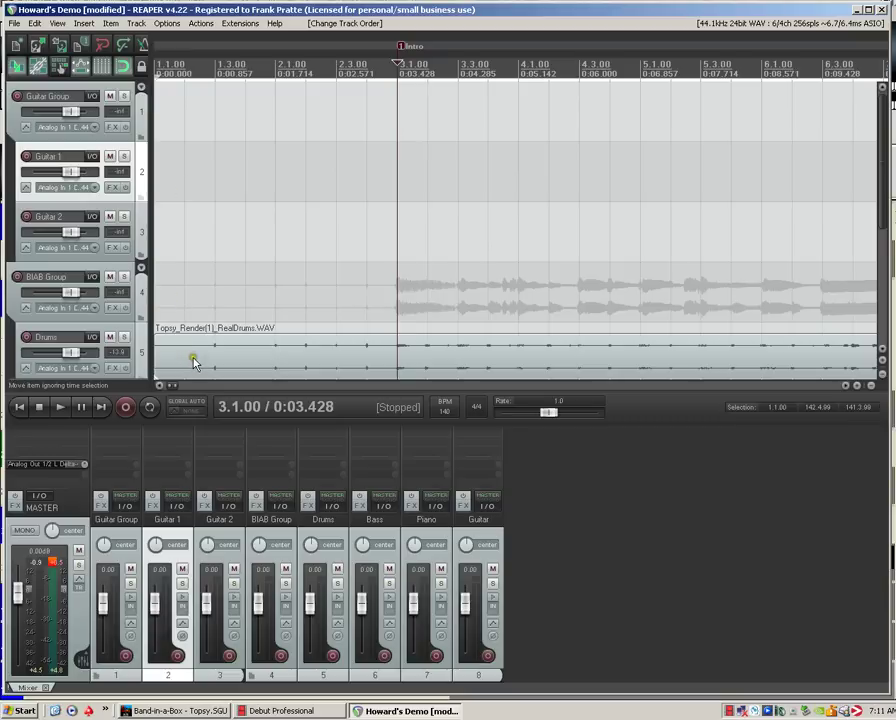
# Arm the Guitar Group track for recording and solo it, with the edit cursor at the project start
pyautogui.click(18, 97)
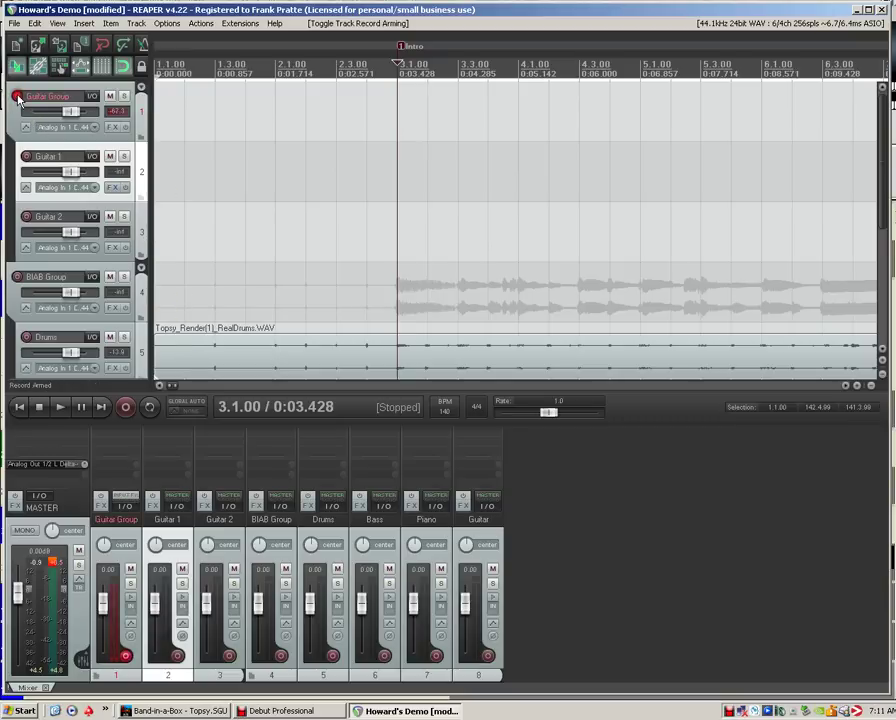
pyautogui.click(125, 656)
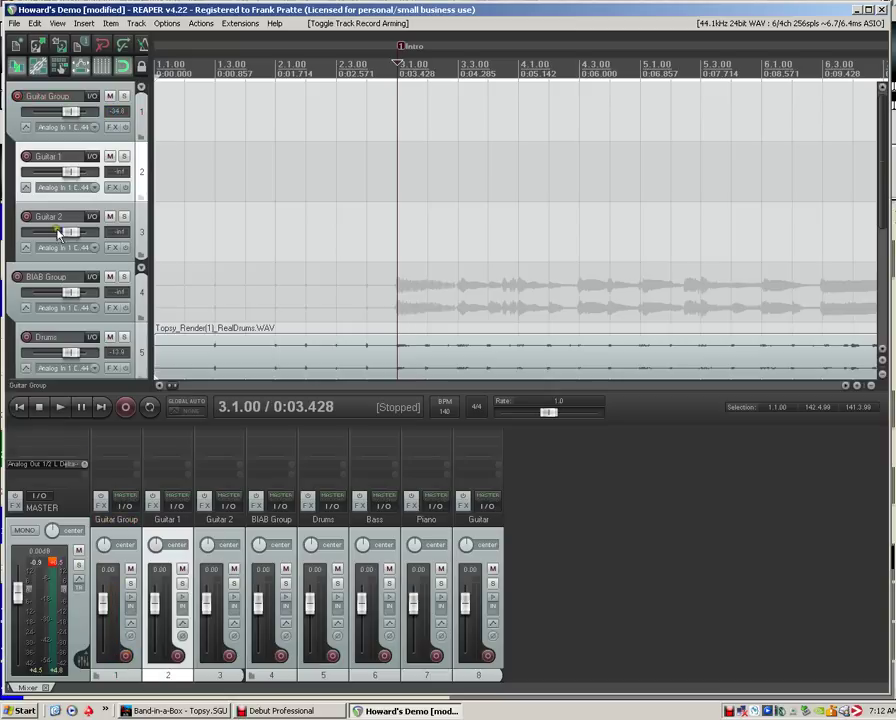
pyautogui.click(17, 97)
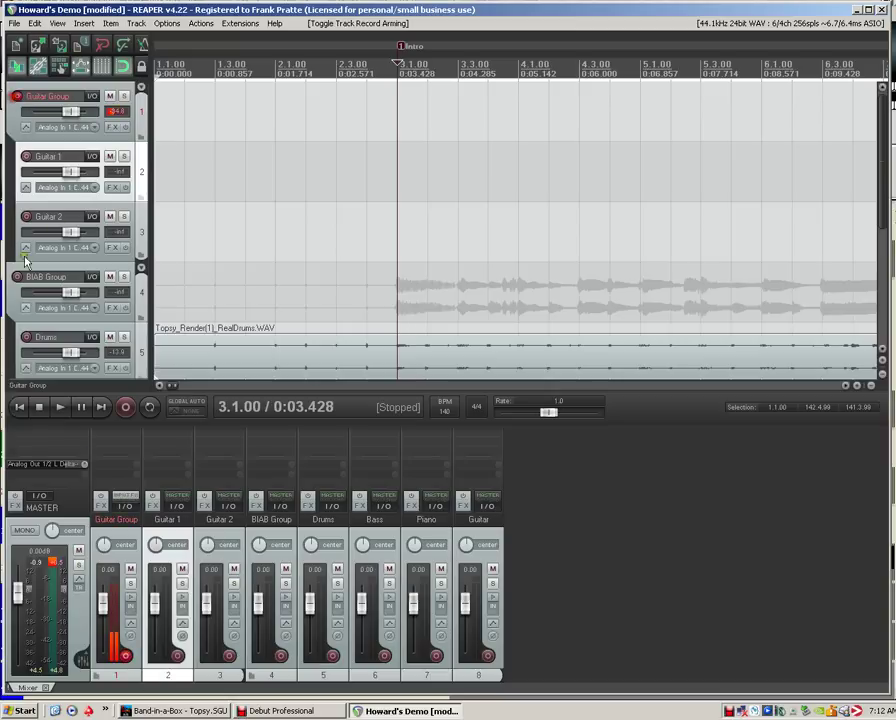
pyautogui.click(127, 656)
pyautogui.click(127, 656)
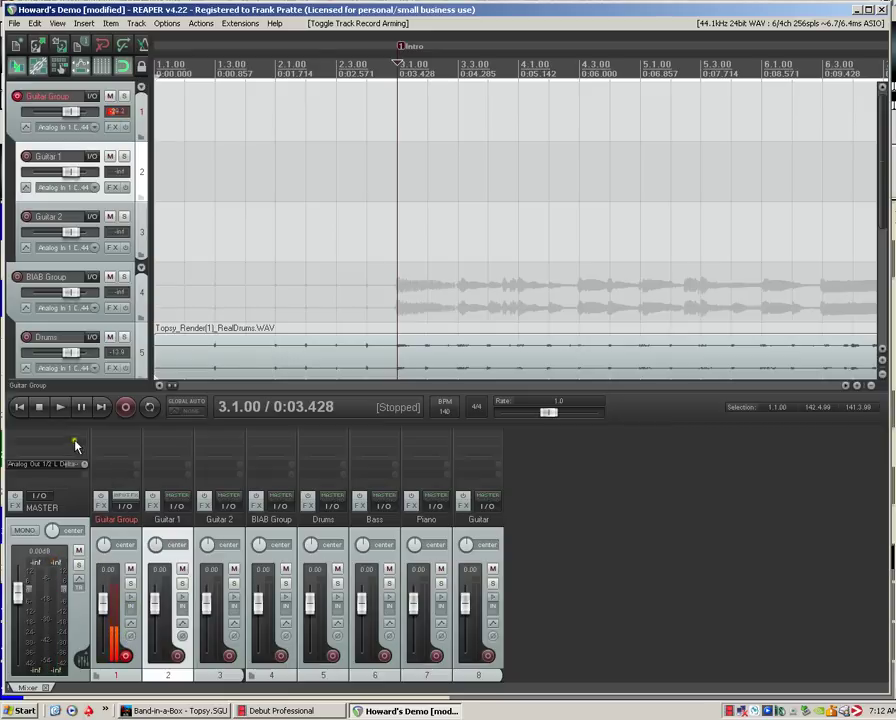
pyautogui.click(35, 410)
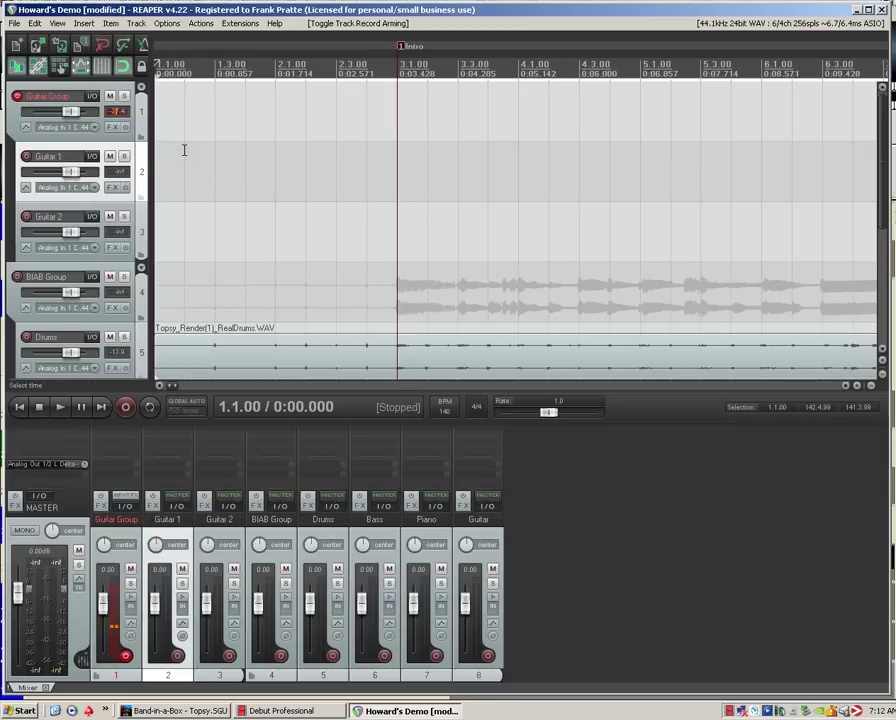
pyautogui.click(124, 96)
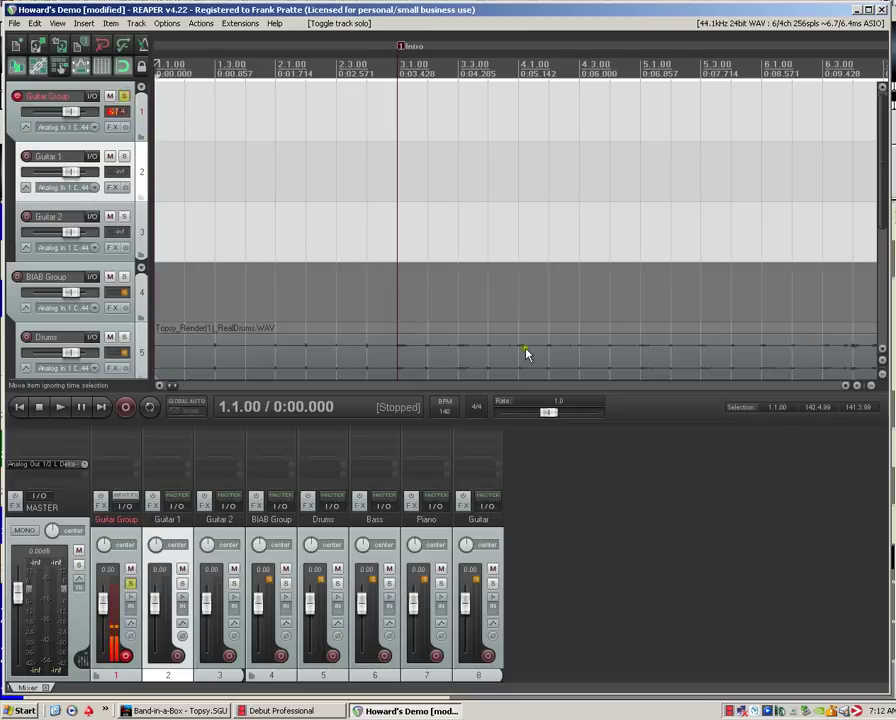
# Record a short test take on the Guitar Group track from the project start
pyautogui.click(126, 407)
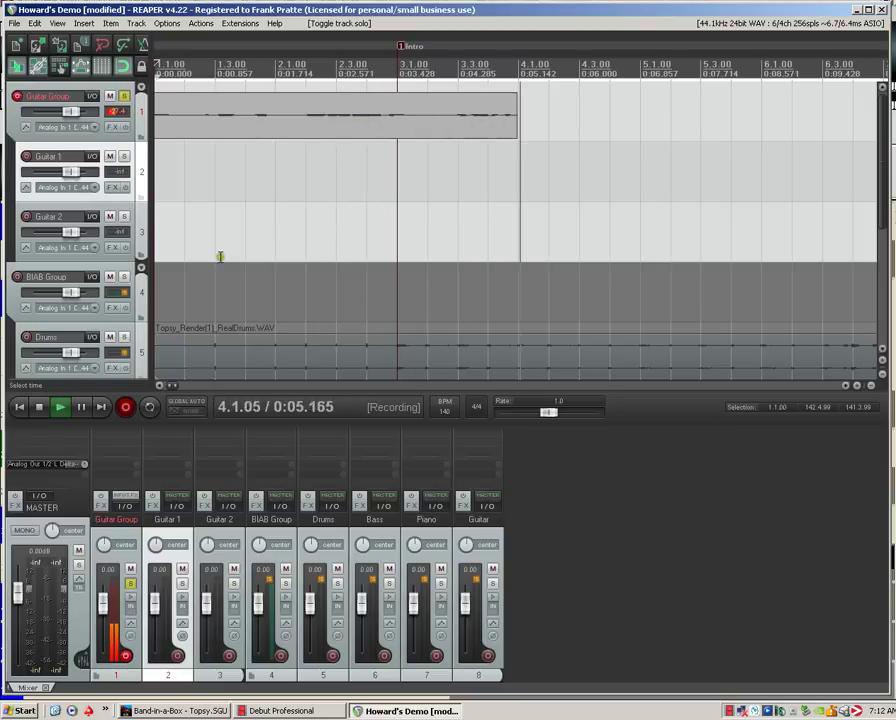
pyautogui.click(39, 406)
pyautogui.click(380, 441)
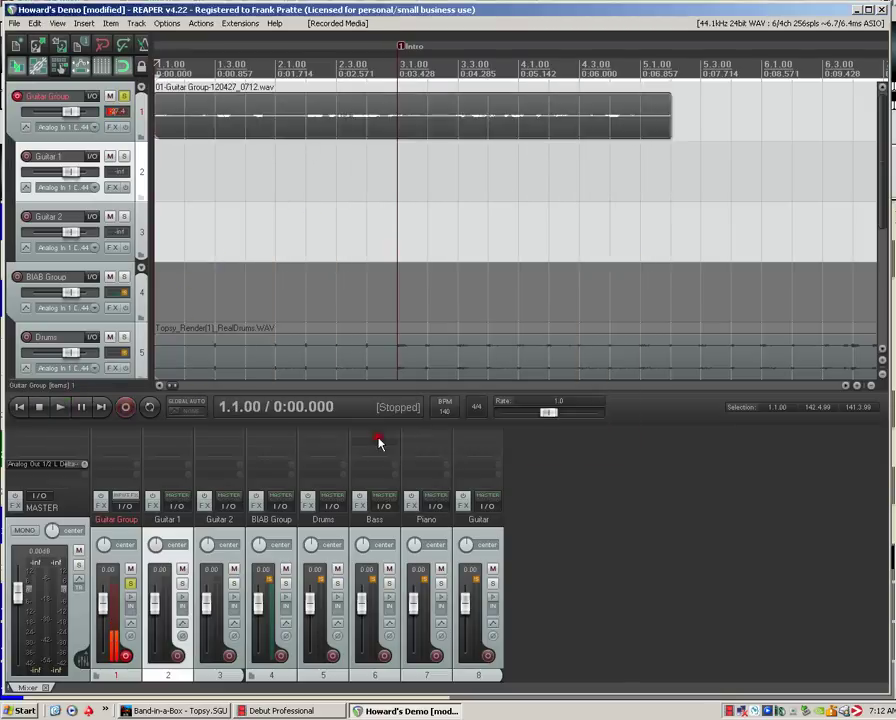
# Play back the take from the project start and disarm the Guitar Group track during playback
pyautogui.click(63, 407)
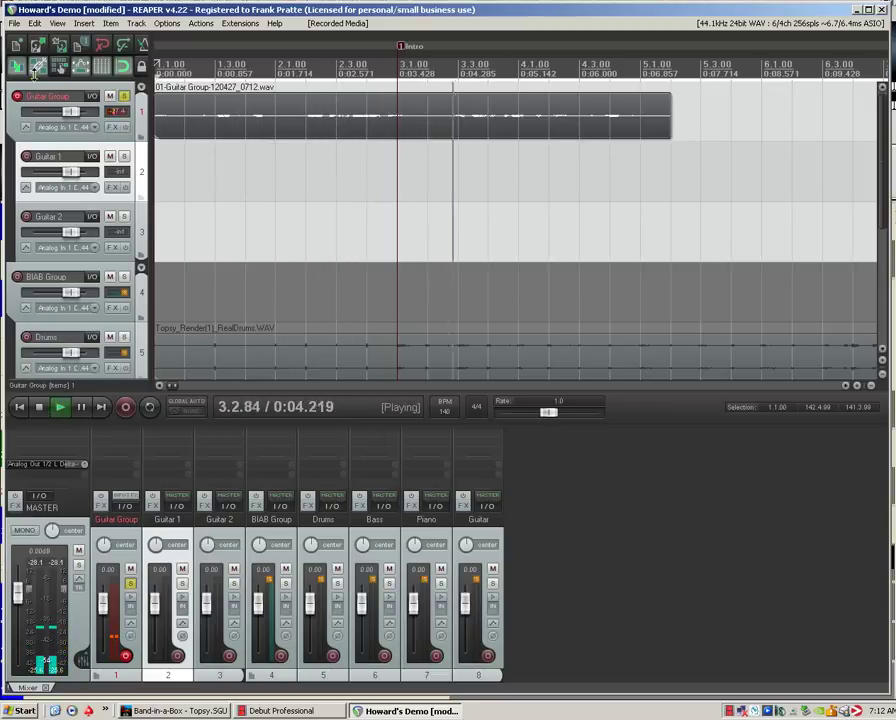
pyautogui.click(16, 96)
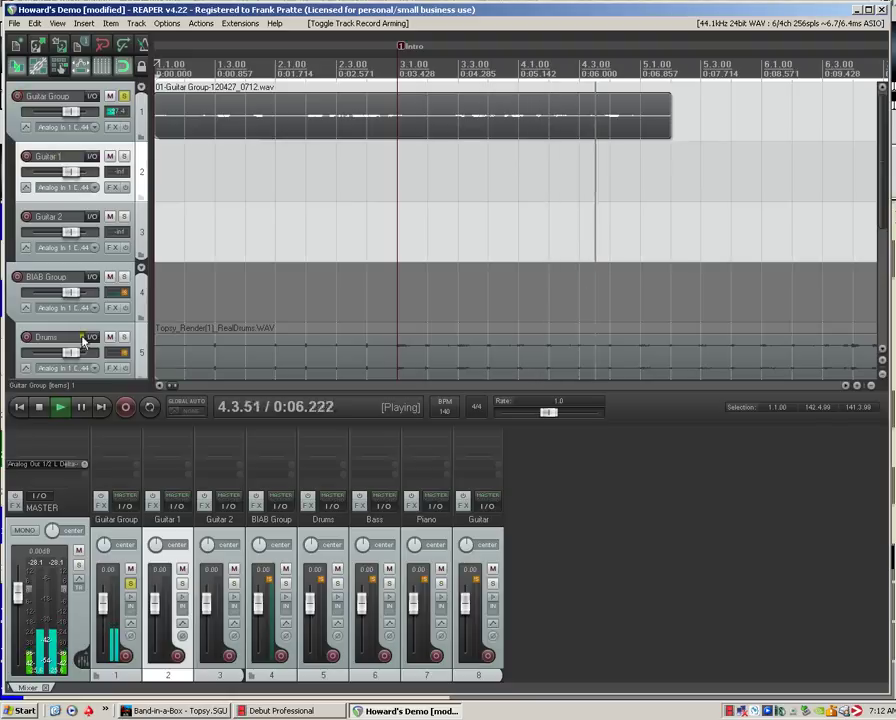
pyautogui.click(37, 408)
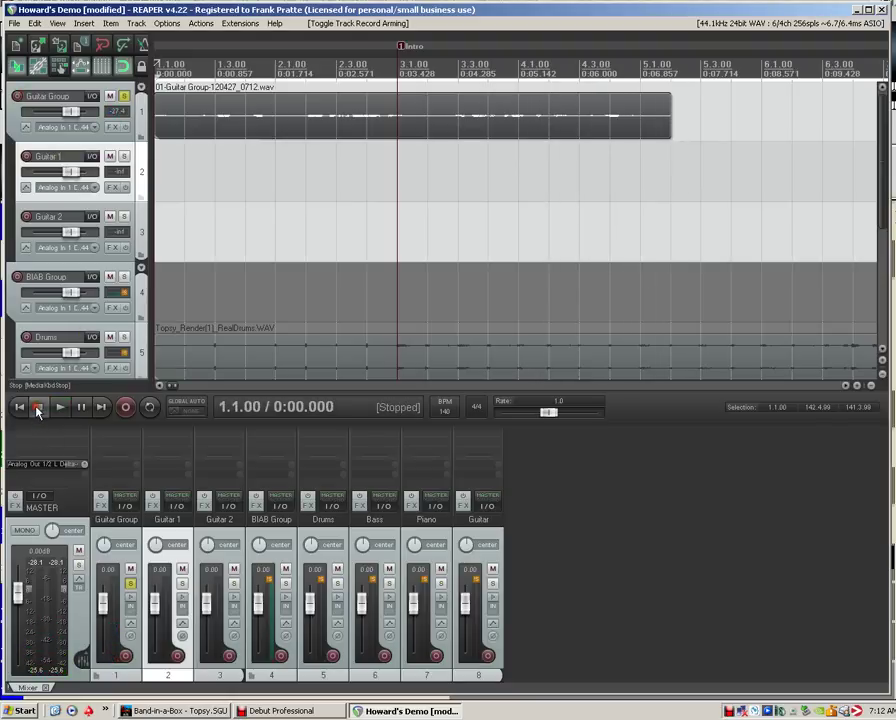
# Delete the recorded test take from the Guitar Group track
pyautogui.click(251, 135)
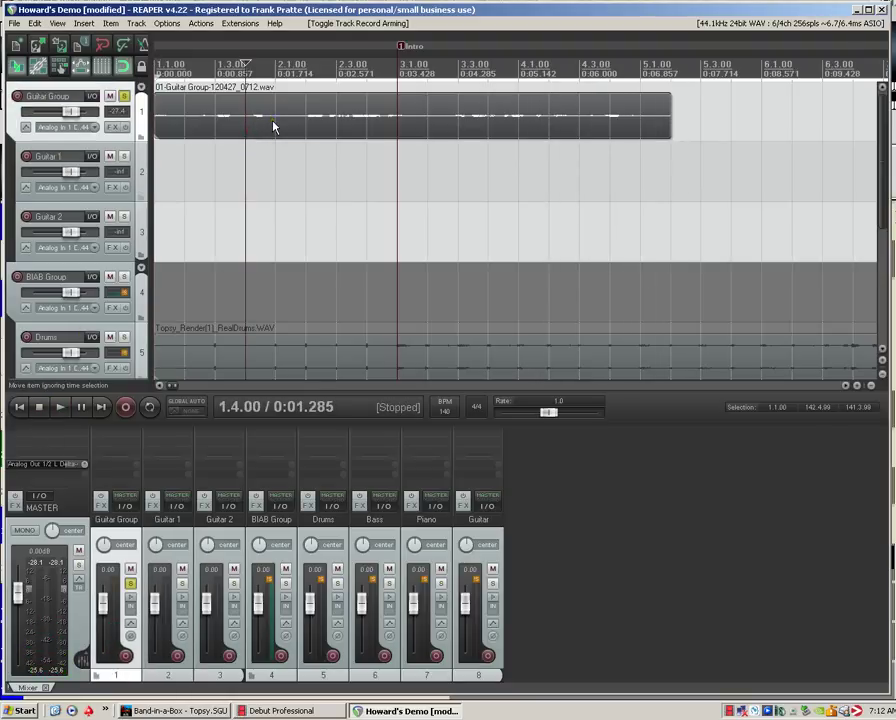
pyautogui.press('Delete')
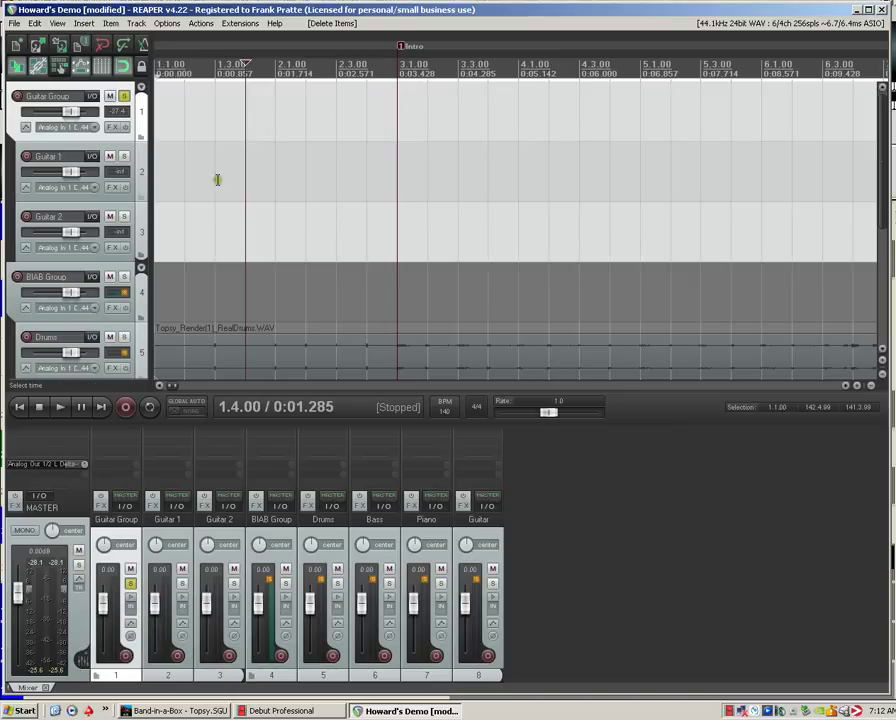
# Return the edit cursor to the project start, unsolo the Guitar Group track and reset the BIAB Group's peak indicator
pyautogui.click(19, 407)
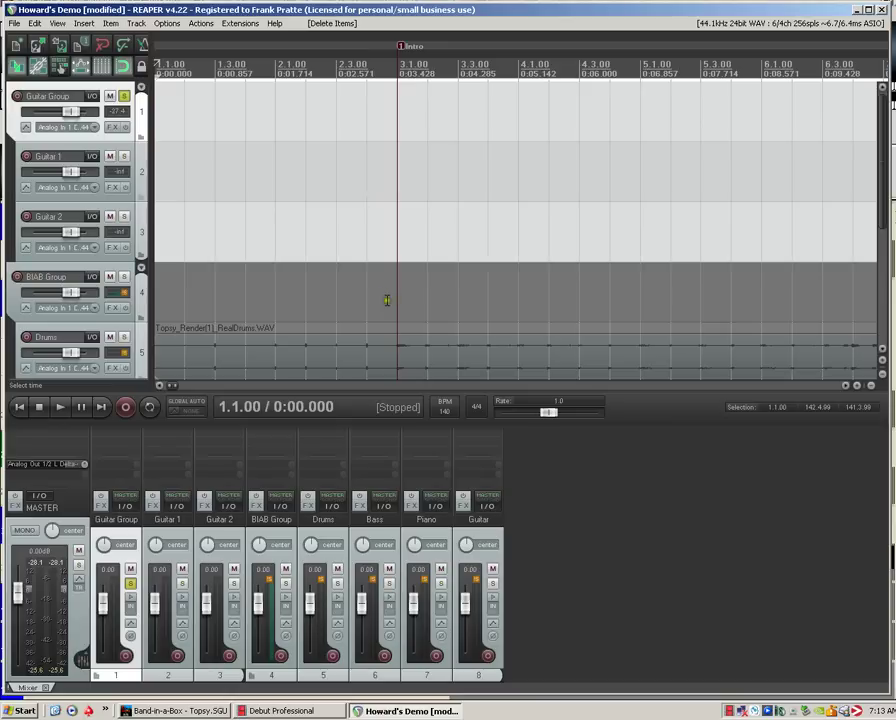
pyautogui.click(124, 95)
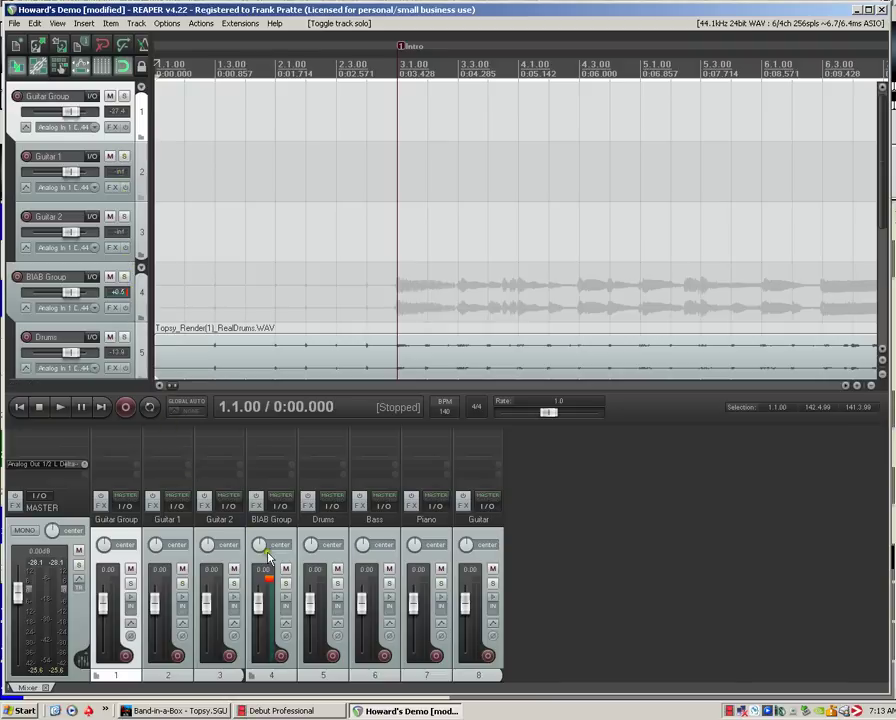
pyautogui.click(270, 581)
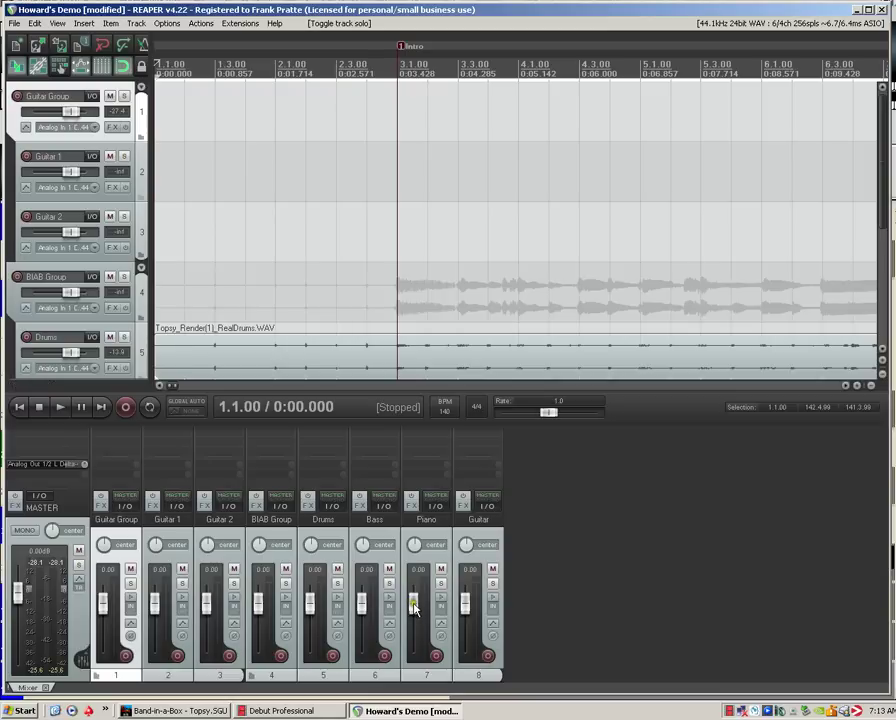
# Balance the backing track volumes: Piano to about -6.35 dB, Guitar to about -7.46 dB and Drums to about 3.84 dB
pyautogui.moveTo(412, 604); pyautogui.dragTo(414, 614)
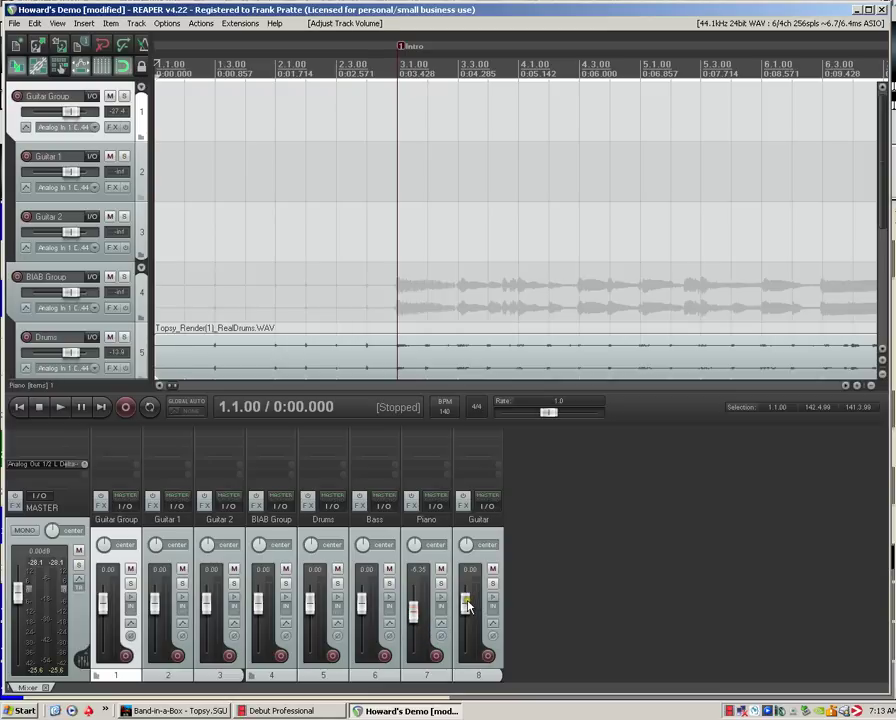
pyautogui.moveTo(469, 604); pyautogui.dragTo(484, 630)
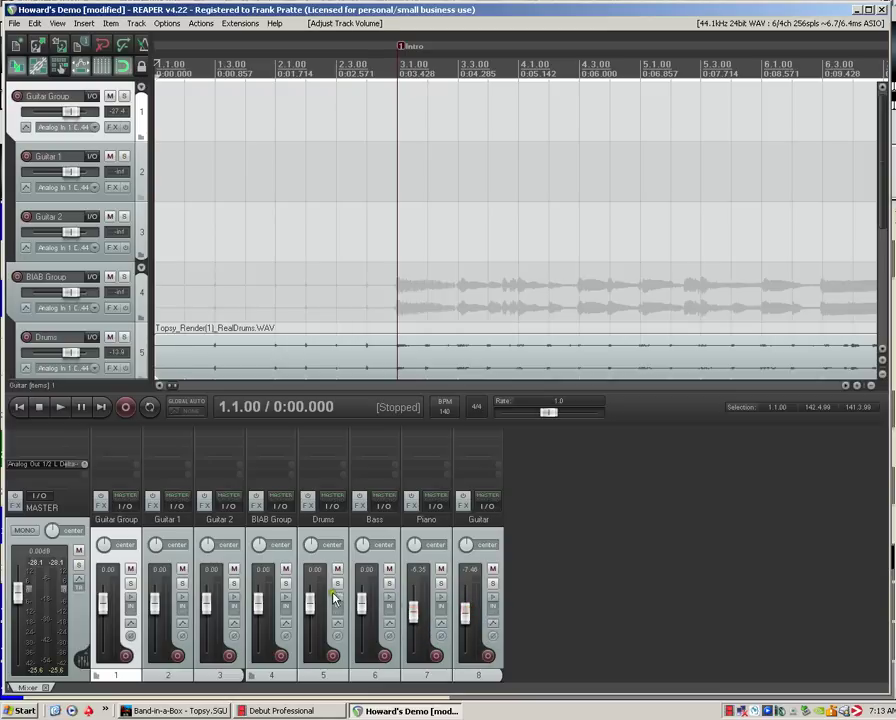
pyautogui.moveTo(310, 604); pyautogui.dragTo(312, 597)
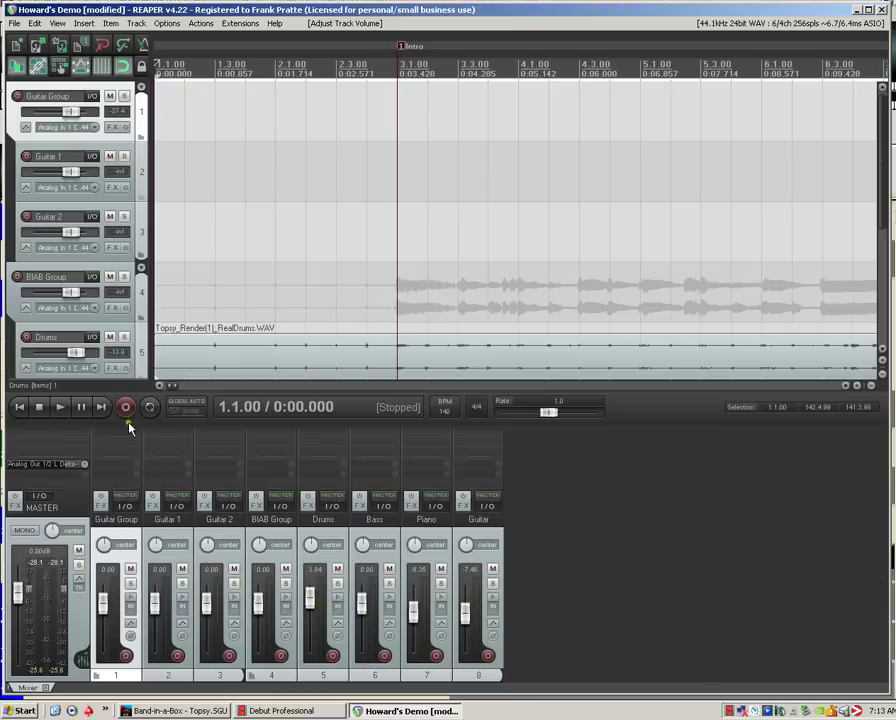
# Play the project from the start, lower the BIAB Group volume to about -23.0 dB during playback, and stop
pyautogui.click(62, 407)
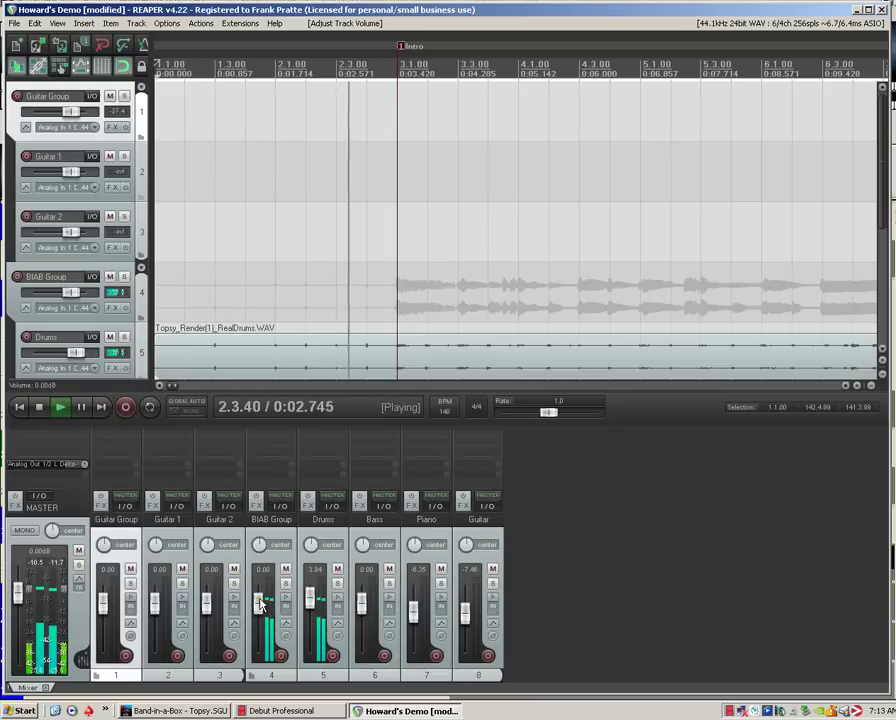
pyautogui.moveTo(260, 603); pyautogui.dragTo(259, 627)
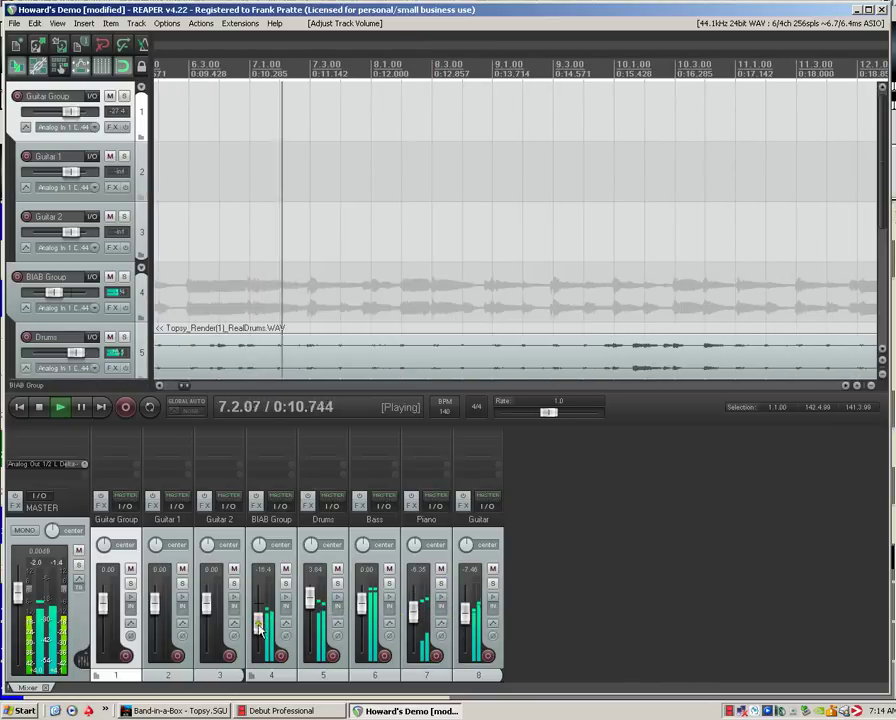
pyautogui.moveTo(258, 626)
pyautogui.mouseDown()
pyautogui.moveTo(257, 617)
pyautogui.moveTo(258, 631)
pyautogui.mouseUp()
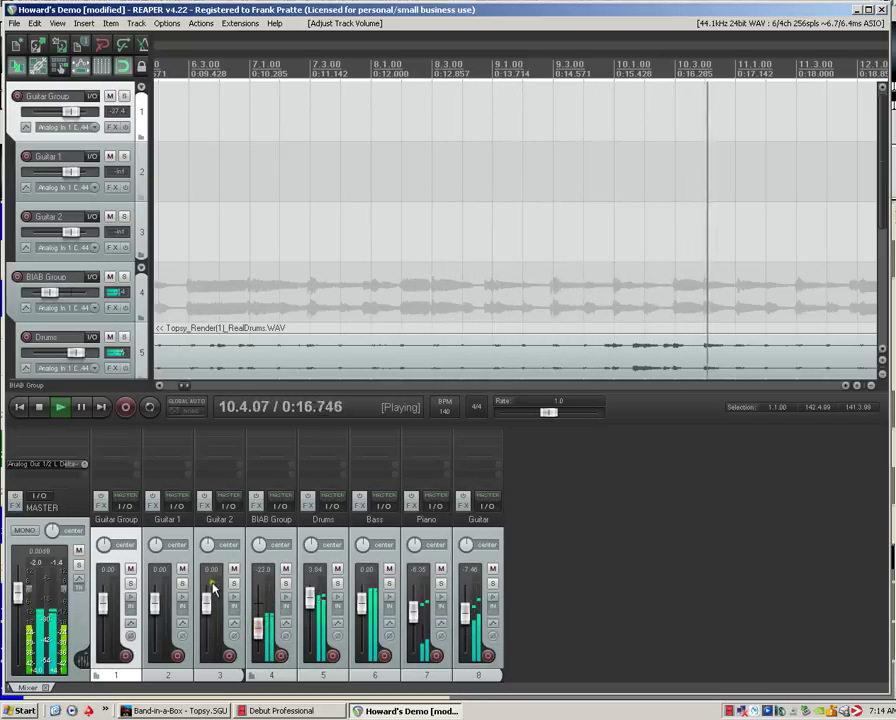
pyautogui.click(38, 407)
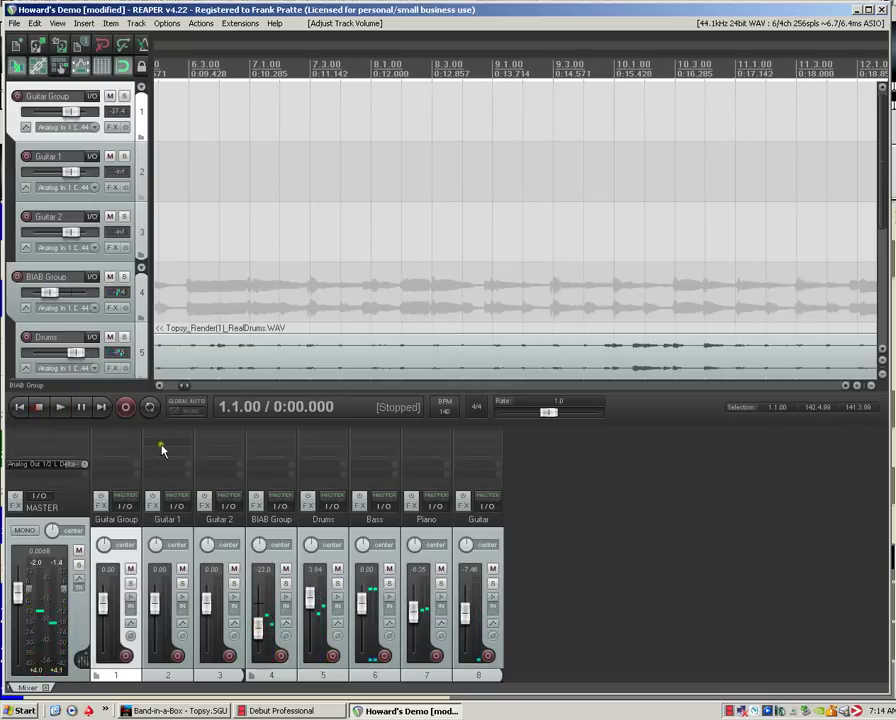